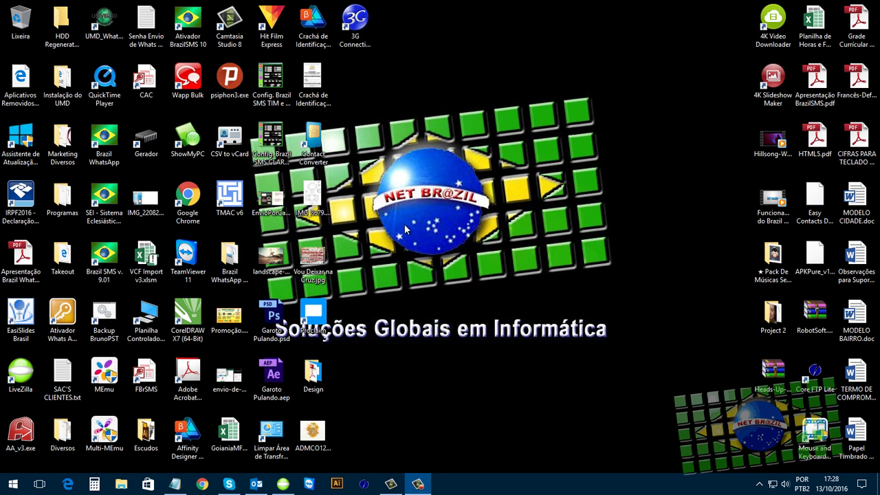
# - Launch Brazil SMS from the desktop and move its window higher
pyautogui.doubleClick(107, 265)
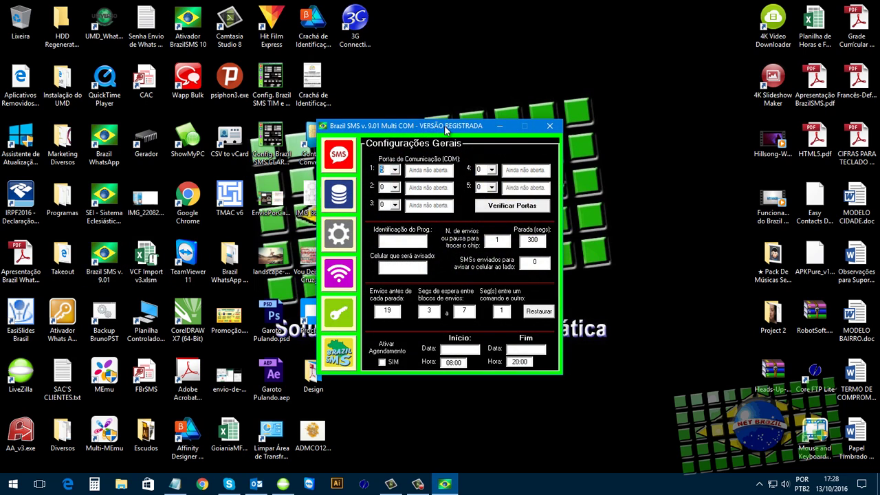
pyautogui.moveTo(444, 128); pyautogui.dragTo(414, 98)
pyautogui.press('Tab')
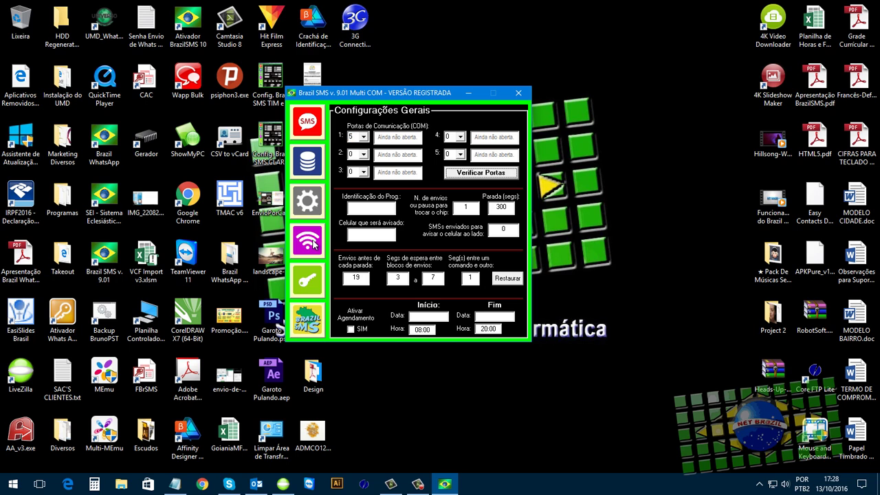
# - Cycle through the registration, sending status, settings and database pages, ending on Mensagem
pyautogui.click(309, 285)
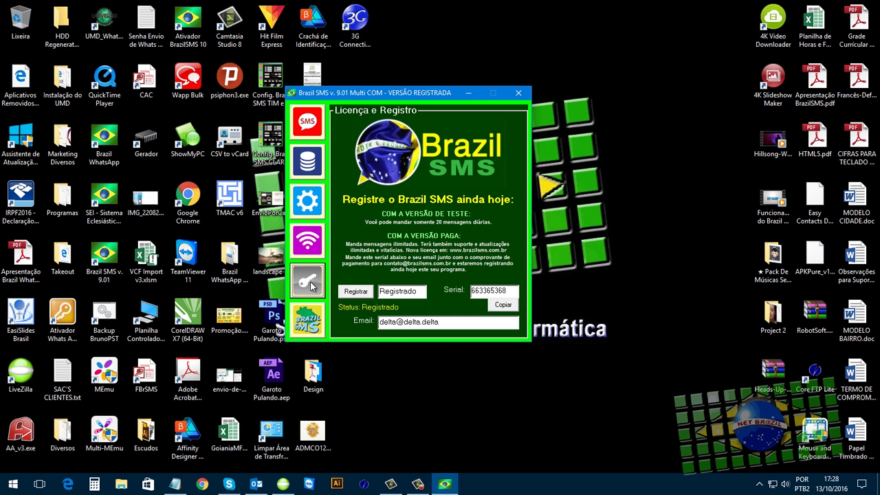
pyautogui.click(315, 244)
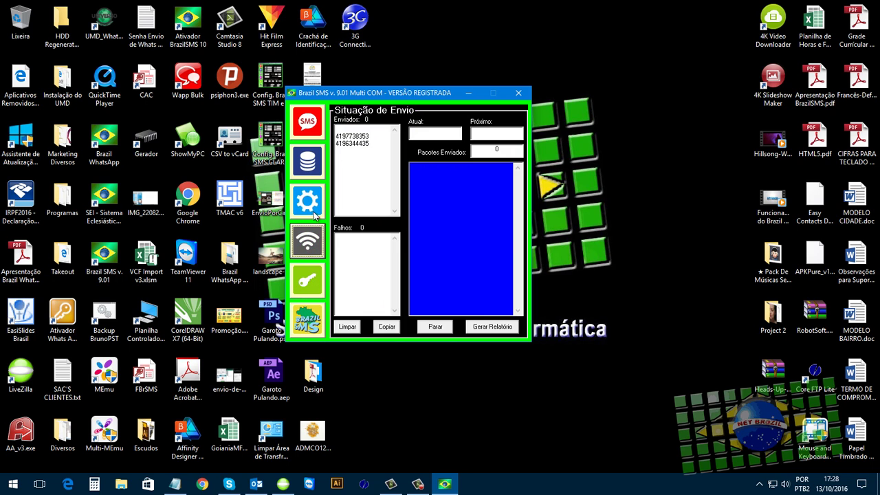
pyautogui.click(315, 200)
pyautogui.click(315, 164)
pyautogui.click(310, 122)
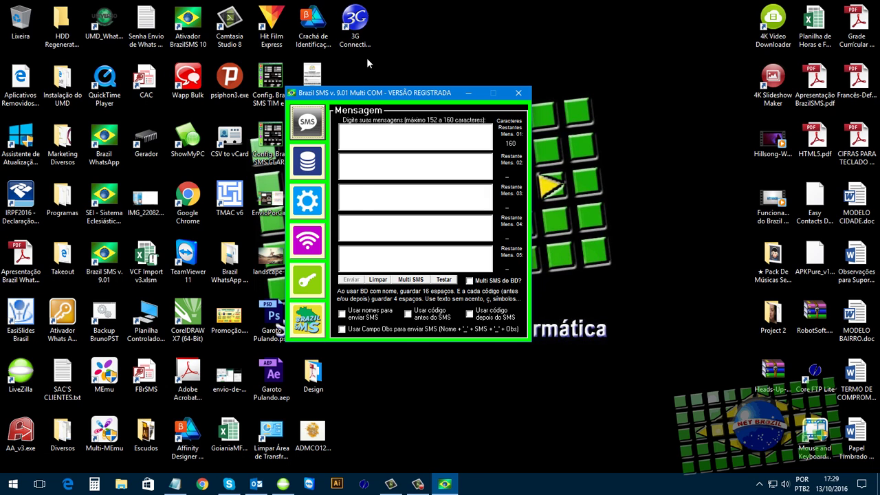
# - Reposition the window and show the Licença e Registro page reporting the registered copy
pyautogui.moveTo(369, 92); pyautogui.dragTo(415, 84)
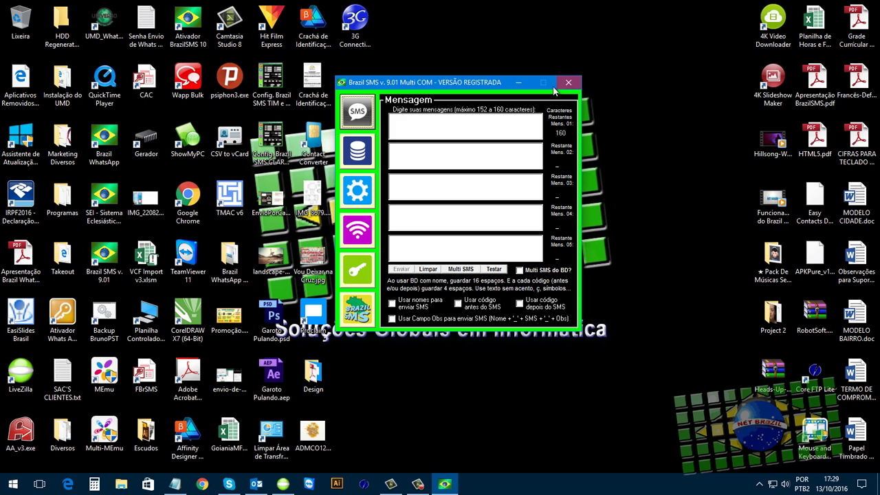
pyautogui.moveTo(436, 88); pyautogui.dragTo(388, 111)
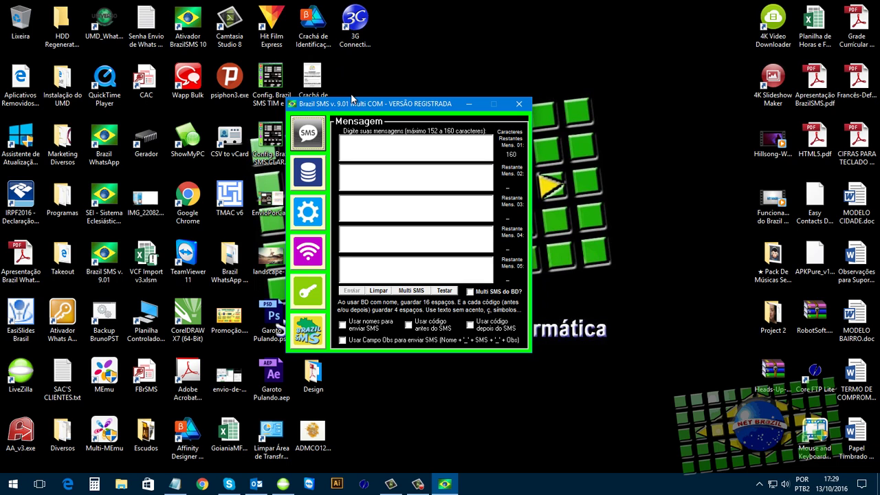
pyautogui.moveTo(385, 105); pyautogui.dragTo(435, 110)
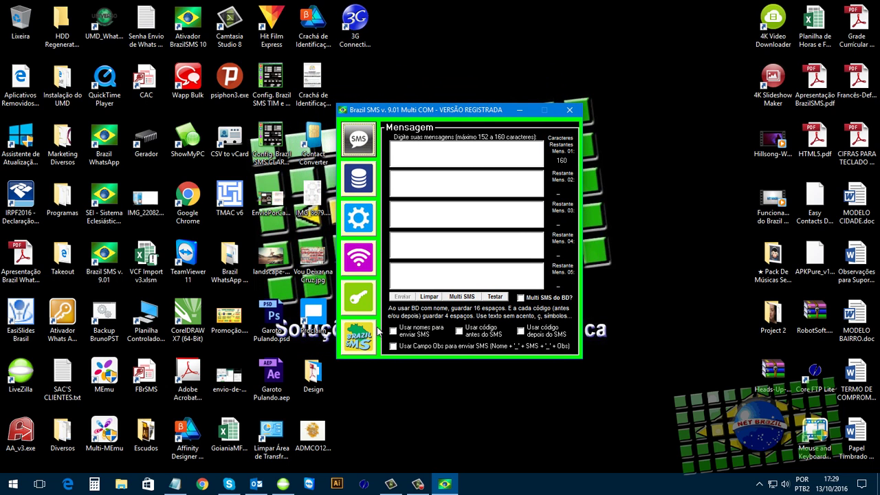
pyautogui.click(362, 302)
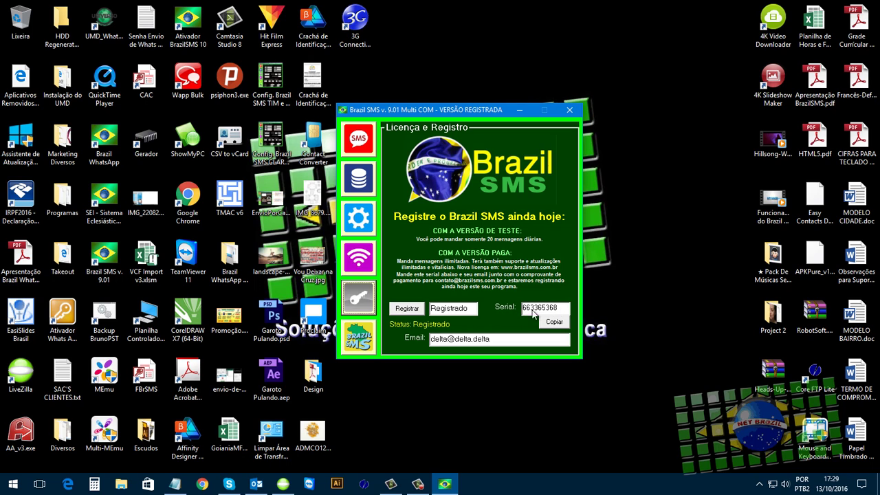
# - Select the registration status and e-mail text on the licence page
pyautogui.moveTo(430, 339); pyautogui.dragTo(492, 340)
pyautogui.click(496, 340)
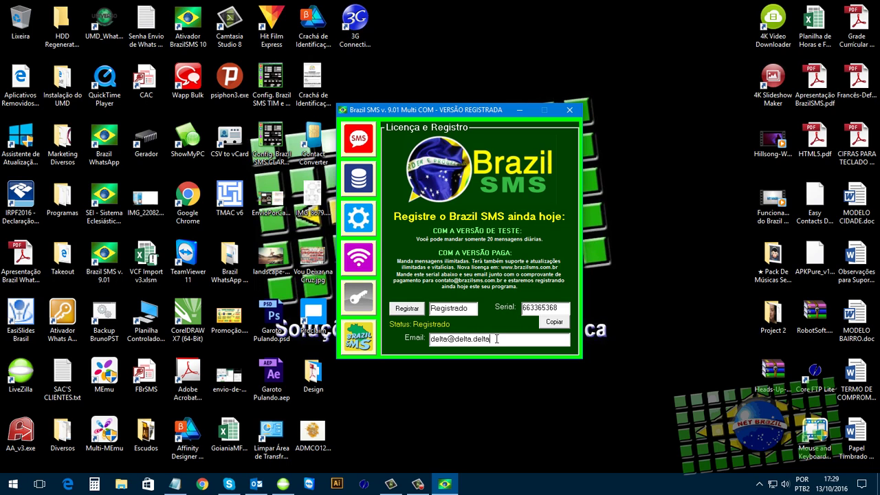
pyautogui.moveTo(473, 310); pyautogui.dragTo(432, 310)
pyautogui.moveTo(491, 339); pyautogui.dragTo(431, 339)
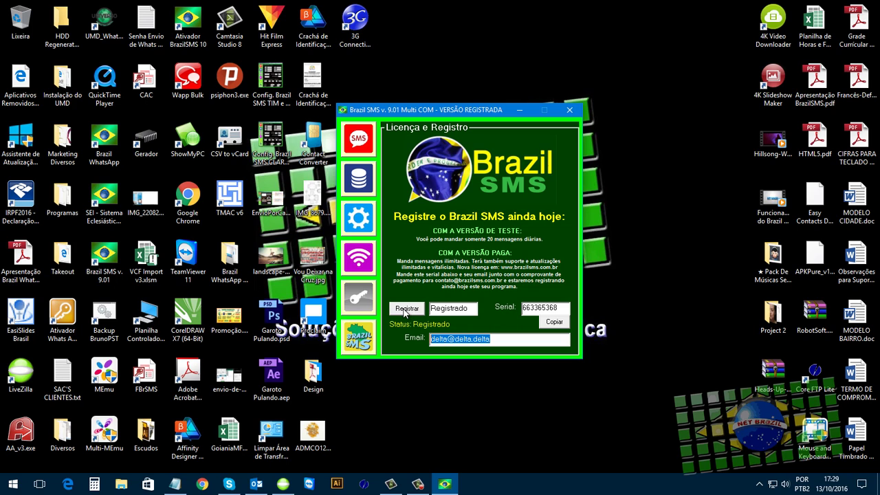
# - Compare the Mensagem and licence pages, move the window, then show Situação de Envio
pyautogui.click(352, 139)
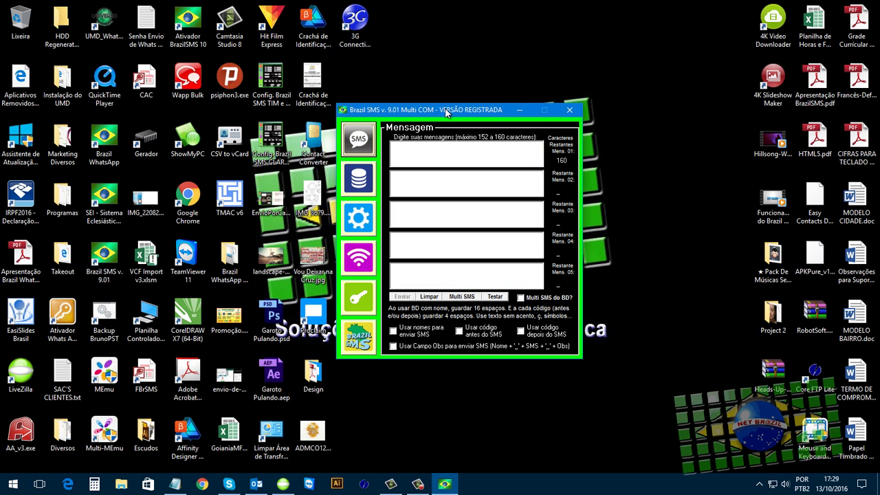
pyautogui.click(368, 306)
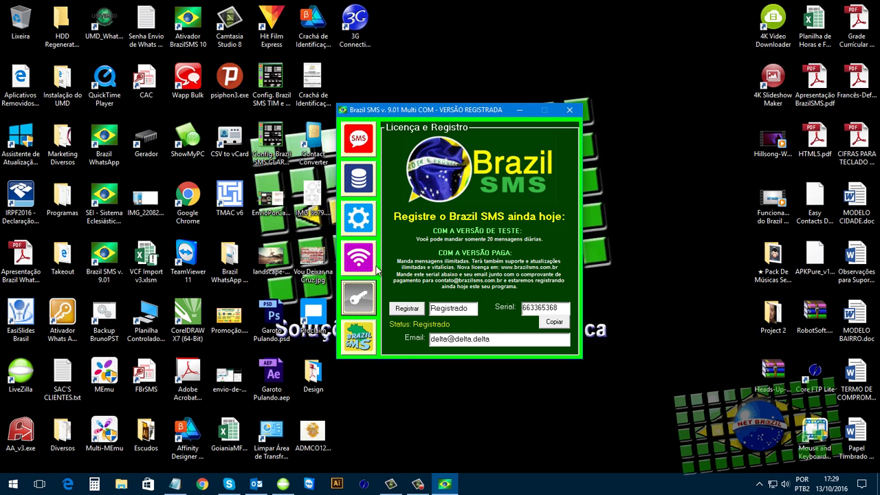
pyautogui.moveTo(428, 109); pyautogui.dragTo(378, 99)
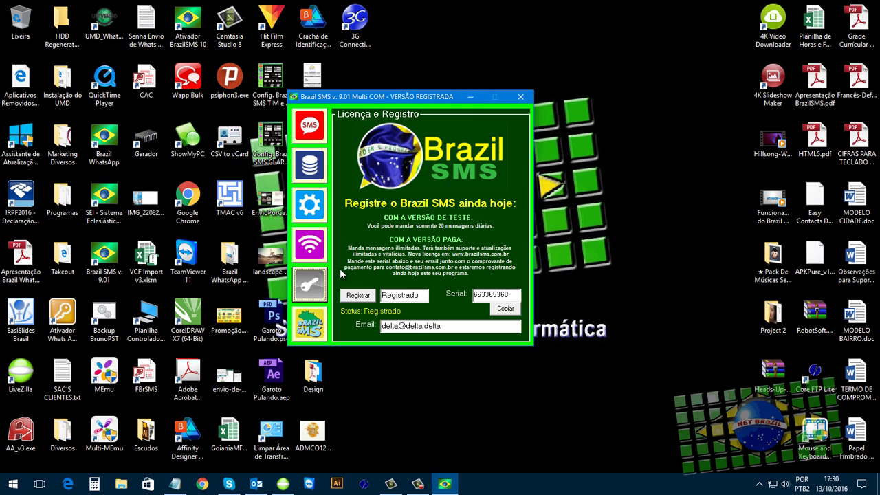
pyautogui.click(316, 254)
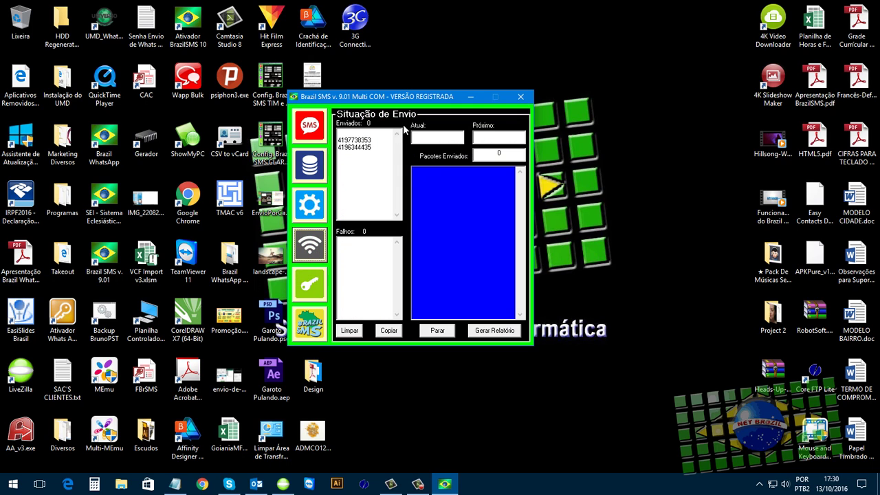
# - Show the Configurações Gerais page with port, pause and scheduling options
pyautogui.click(310, 207)
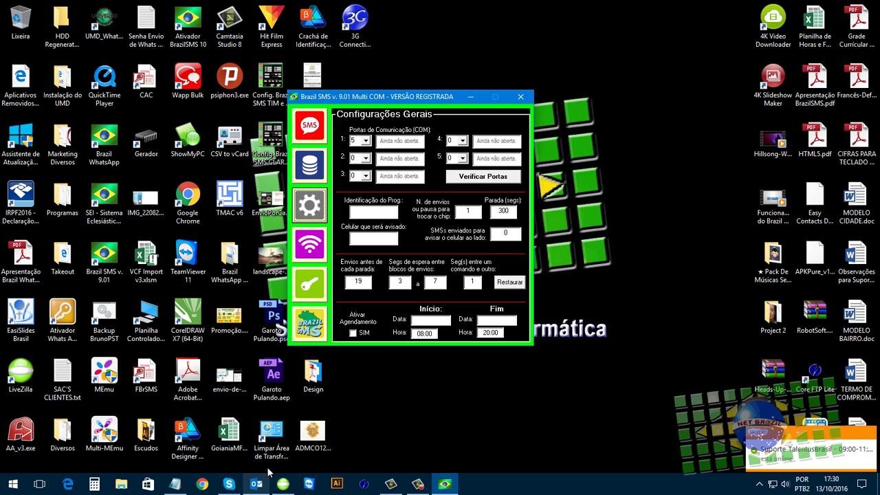
# - Name the program 'Modem1 TIM' and set 64 sends per chip
pyautogui.click(386, 212)
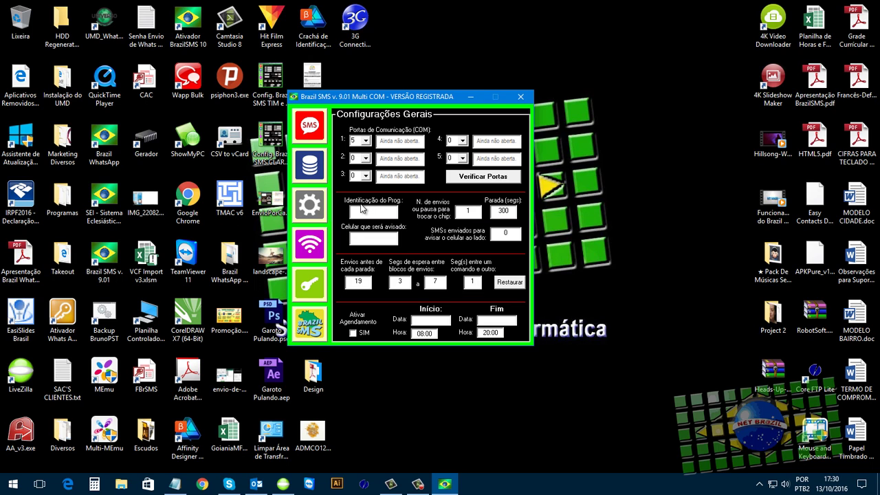
pyautogui.write('Modem1')
pyautogui.write(' T')
pyautogui.write('IM')
pyautogui.click(476, 212)
pyautogui.moveTo(476, 212); pyautogui.dragTo(437, 212)
pyautogui.write('64')
pyautogui.press('Tab')
# - Set phone alerts every 100 SMSs and enter the alert phone number
pyautogui.doubleClick(510, 234)
pyautogui.write('100')
pyautogui.click(373, 236)
# - Set 1 send before each pause and zero the wait and command-delay fields
pyautogui.doubleClick(361, 282)
pyautogui.write('1')
pyautogui.press('Tab')
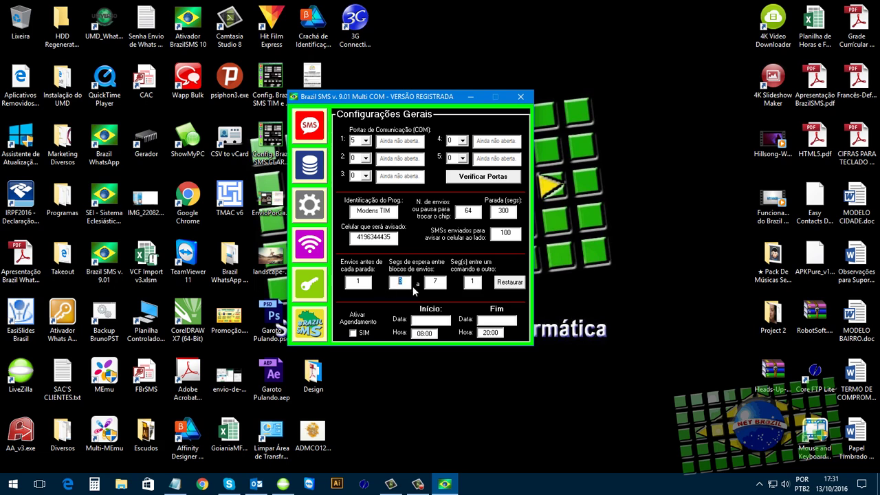
pyautogui.write('1')
pyautogui.press('Tab')
pyautogui.moveTo(397, 283); pyautogui.dragTo(405, 281)
pyautogui.write('0')
pyautogui.press('Tab')
pyautogui.write('0')
pyautogui.press('Tab')
pyautogui.write('0')
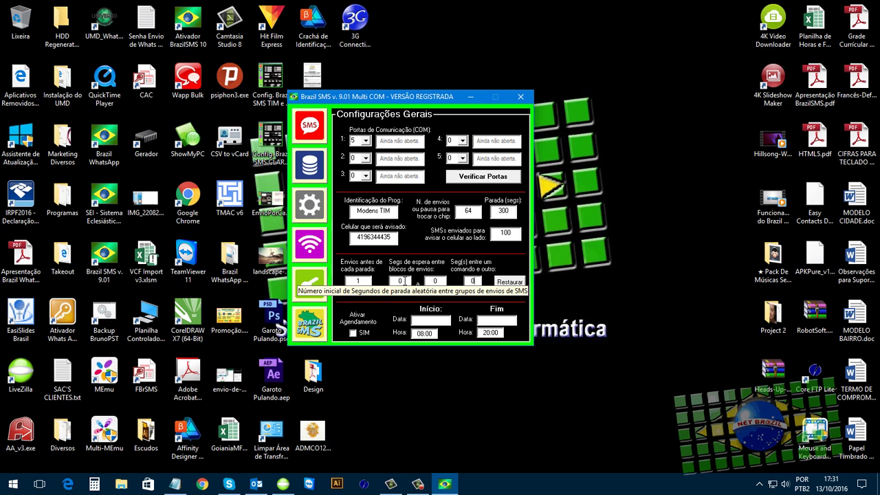
# - Restore the waits to 3–7 seconds and 1 second between commands
pyautogui.moveTo(404, 282); pyautogui.dragTo(376, 285)
pyautogui.write('3')
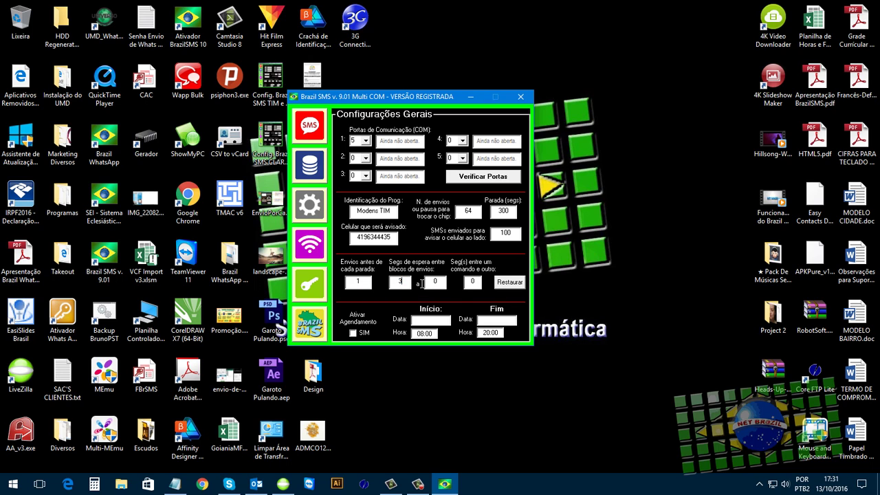
pyautogui.press('Tab')
pyautogui.write('7')
pyautogui.press('Tab')
pyautogui.write('1')
# - Enable Ativar Agendamento and review the 13/10/2016 08:00–20:00 start and end fields
pyautogui.click(353, 334)
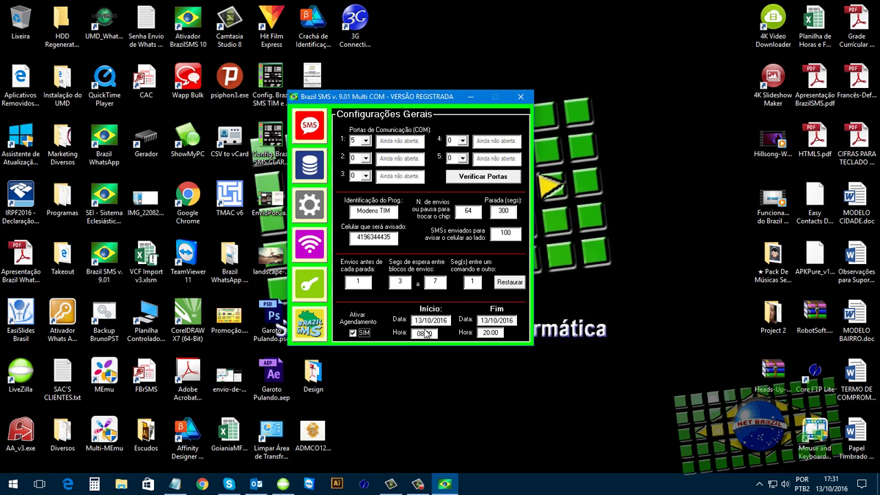
pyautogui.doubleClick(429, 333)
pyautogui.doubleClick(486, 320)
pyautogui.click(499, 332)
# - Open Envio por Banco de Dados and enable sending to the database contacts
pyautogui.click(317, 171)
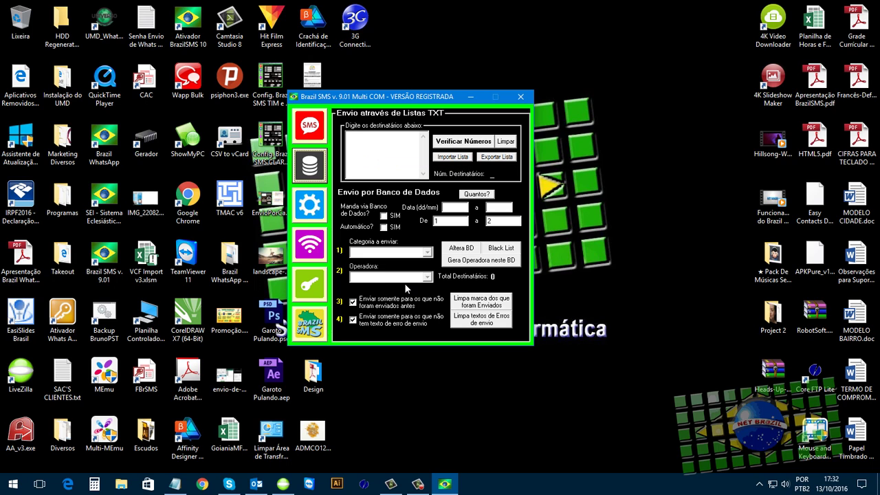
pyautogui.click(383, 217)
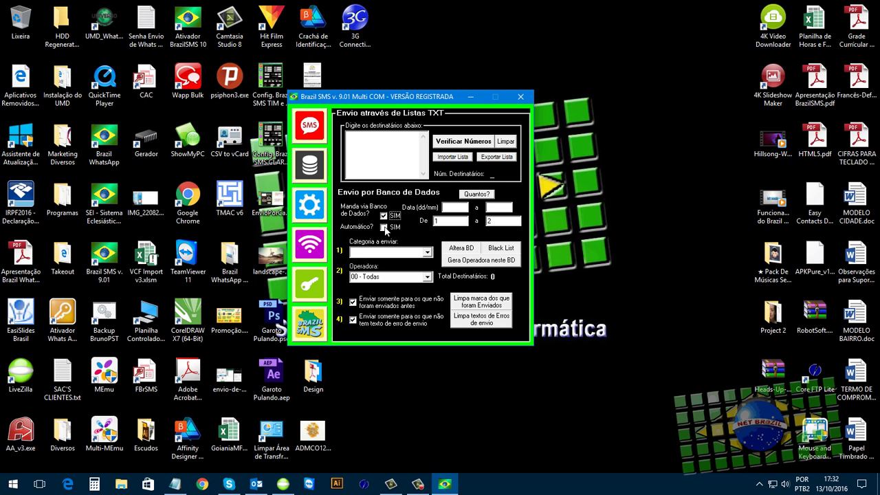
pyautogui.click(383, 226)
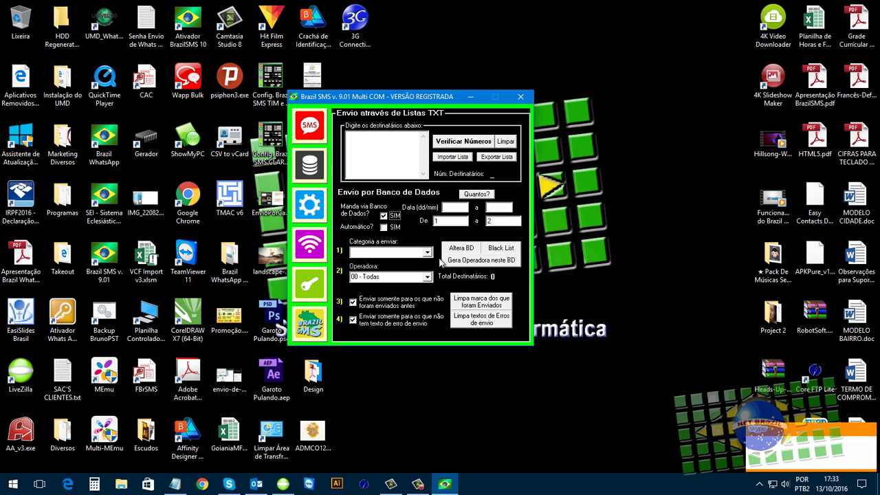
# - Check the category list and keep the operator filter at 00 - Todas
pyautogui.click(427, 252)
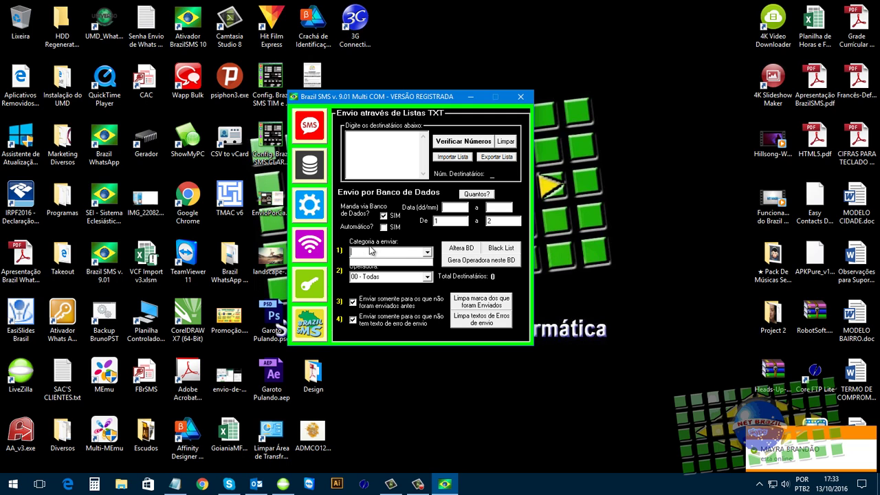
pyautogui.click(373, 254)
pyautogui.click(427, 254)
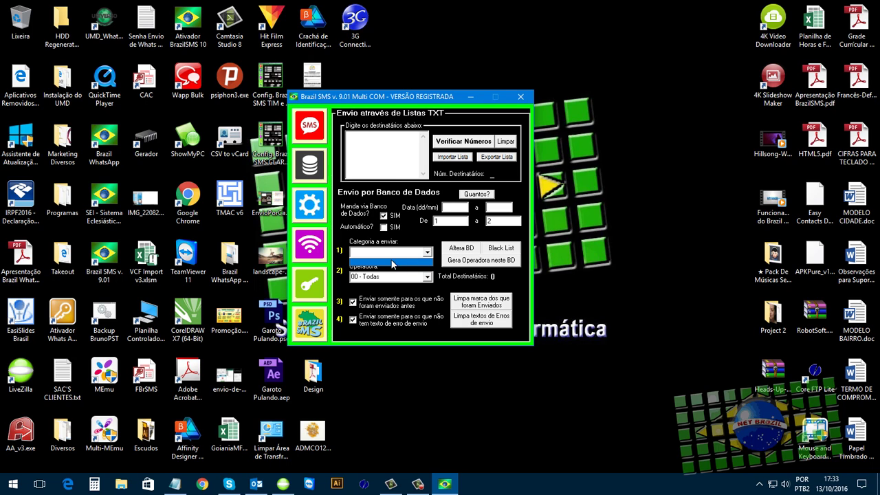
pyautogui.click(427, 253)
pyautogui.click(425, 252)
pyautogui.click(426, 256)
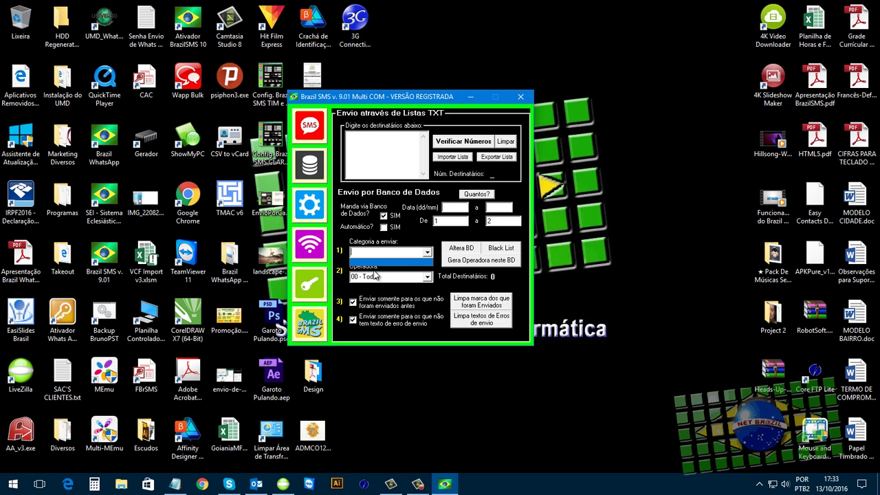
pyautogui.click(427, 277)
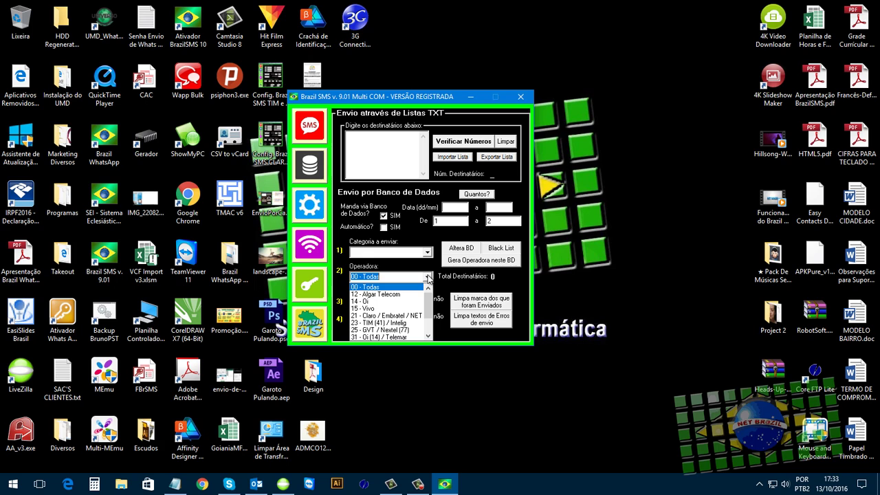
pyautogui.click(426, 278)
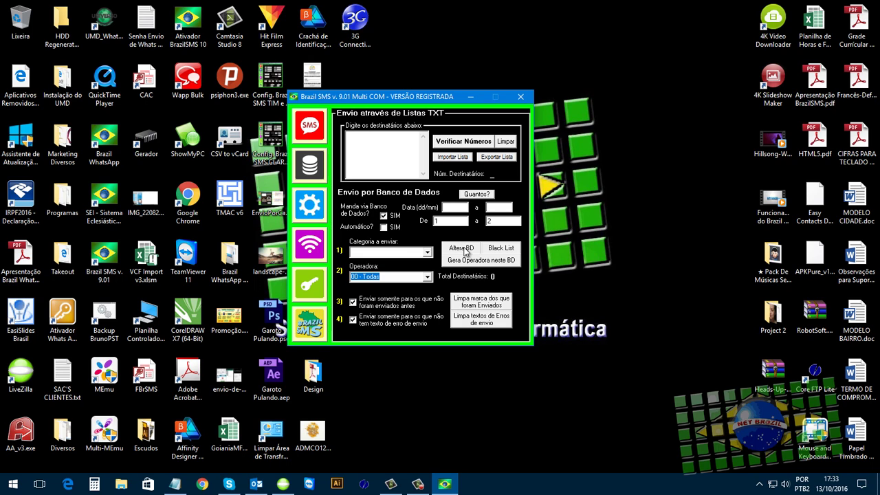
pyautogui.click(464, 249)
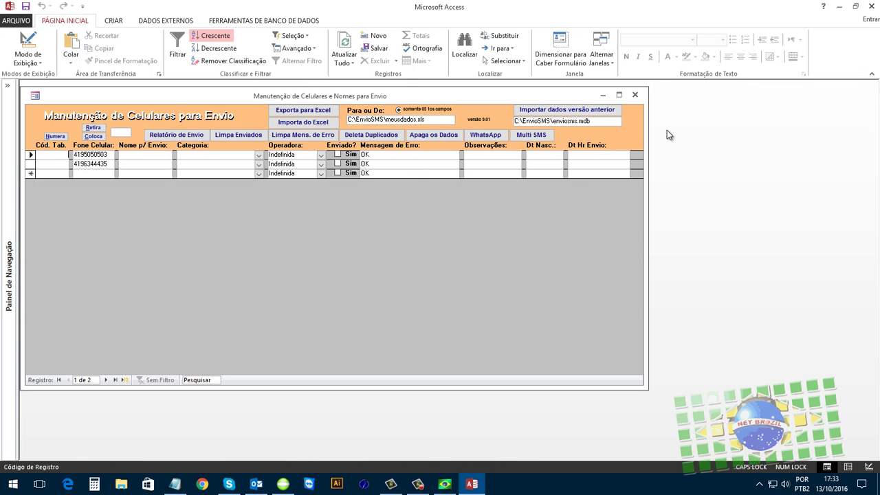
pyautogui.click(867, 7)
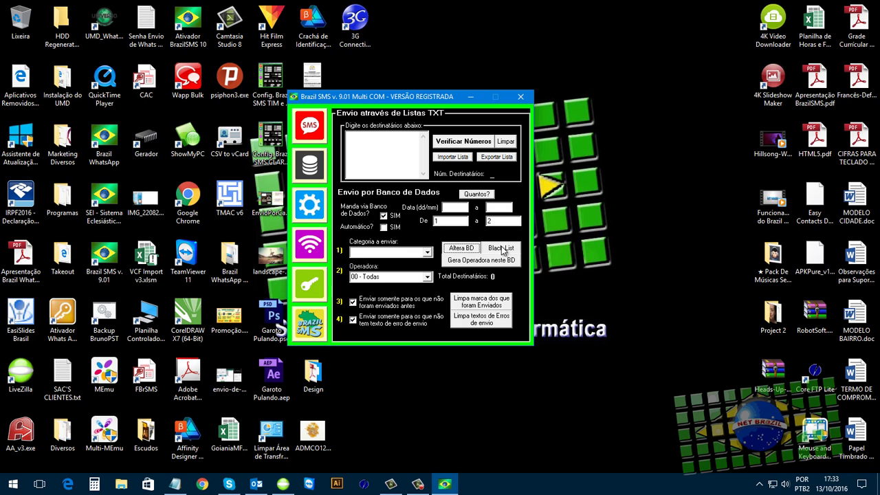
# - Open the Black List and erase the blocked Fone Celular number
pyautogui.click(503, 251)
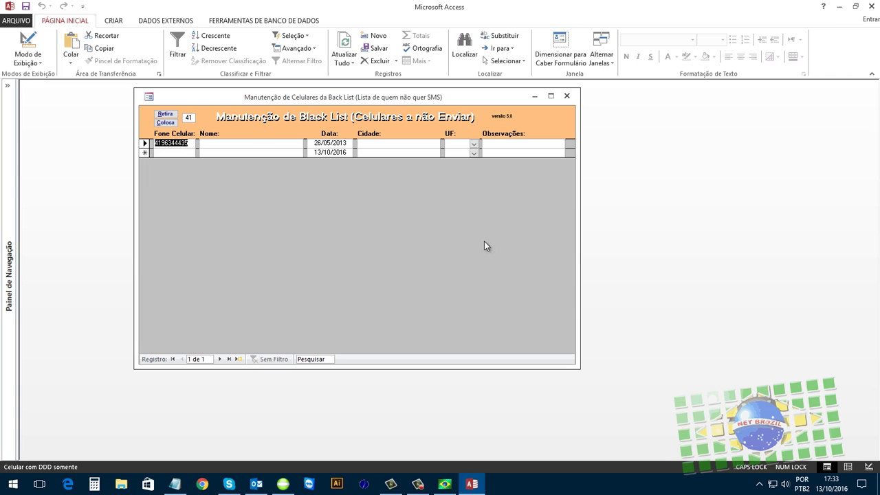
pyautogui.click(192, 143)
pyautogui.moveTo(192, 143); pyautogui.dragTo(155, 144)
pyautogui.press('Delete')
pyautogui.click(145, 153)
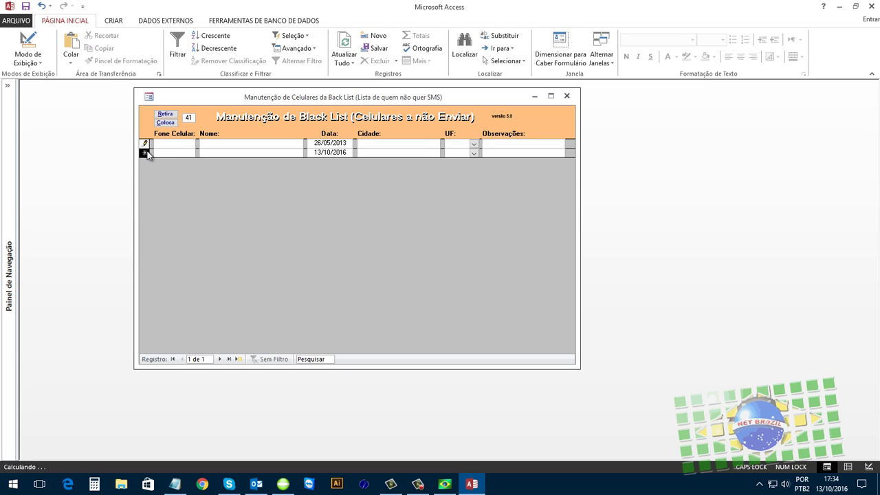
# - Delete the old 26/05/2013 black list record, confirm Sim, and close Access
pyautogui.rightClick(146, 152)
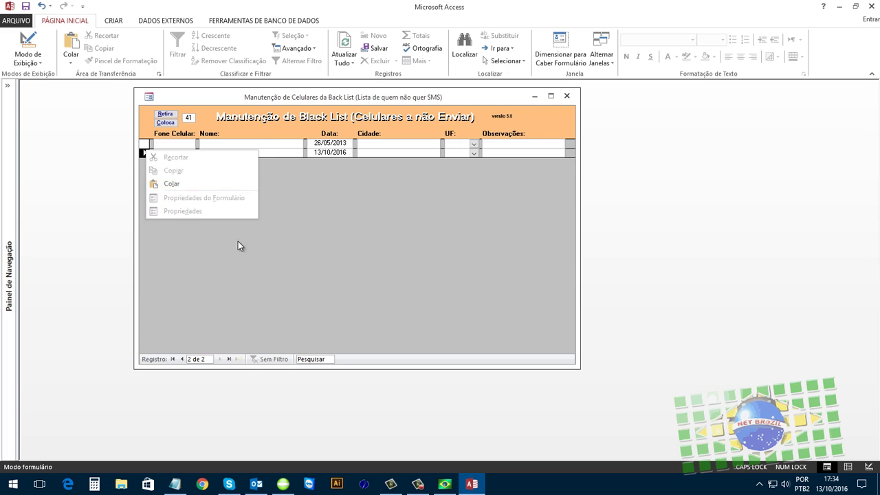
pyautogui.click(182, 192)
pyautogui.press('Delete')
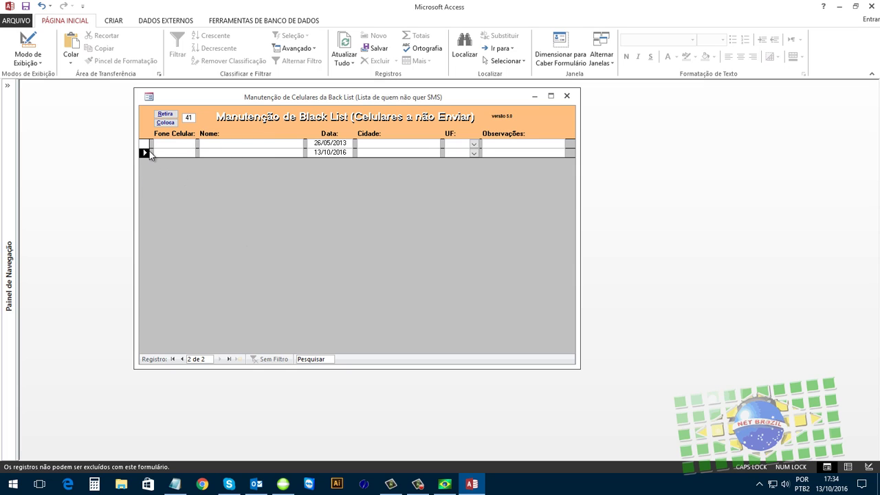
pyautogui.click(147, 142)
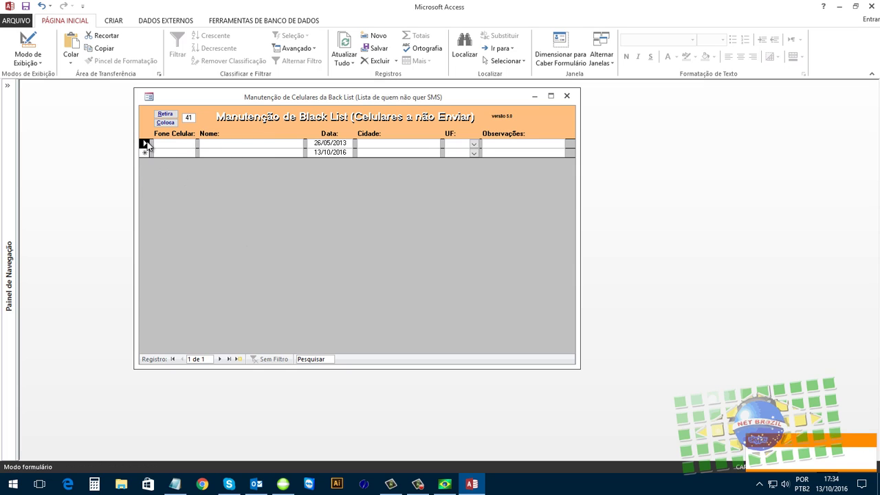
pyautogui.press('Delete')
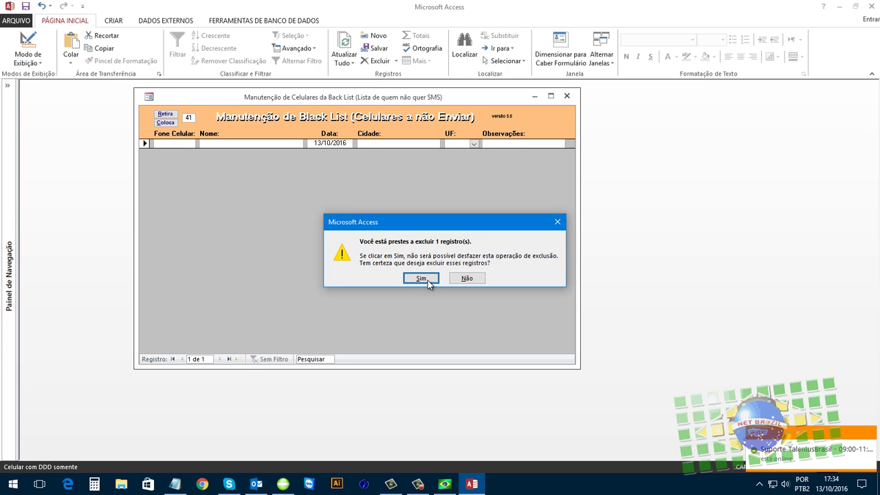
pyautogui.click(421, 278)
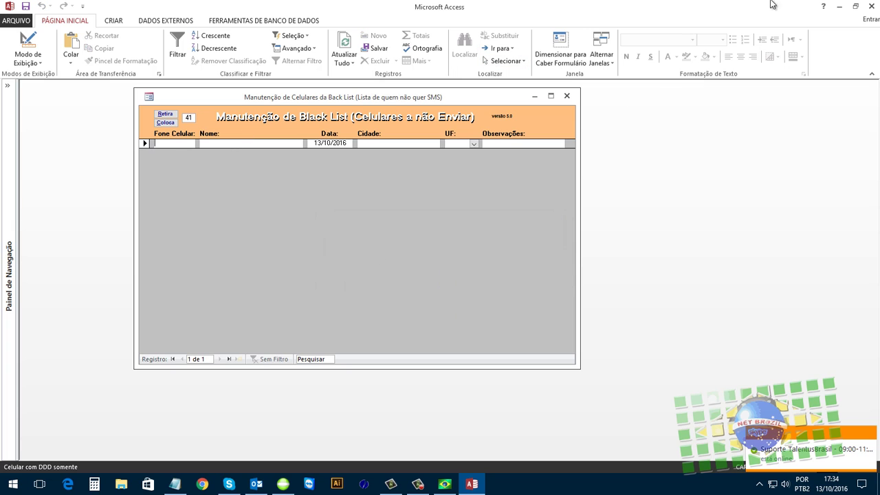
pyautogui.click(870, 6)
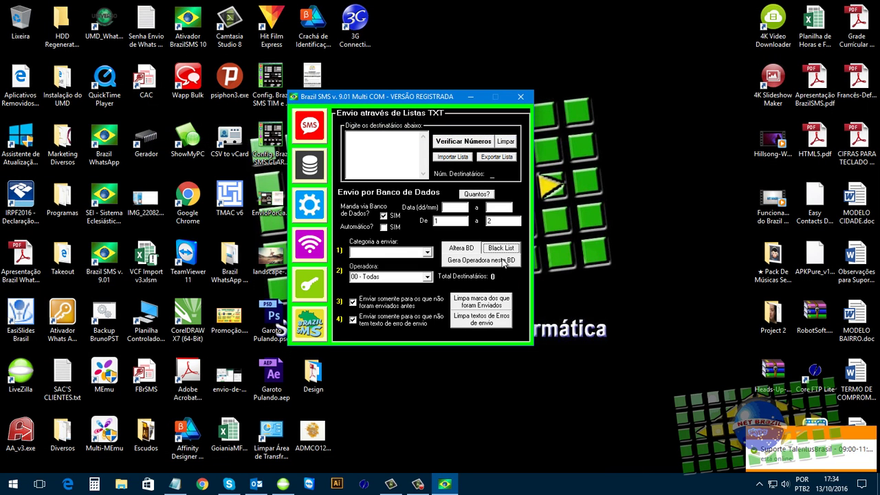
# - Strip the 41 prefix from the Fone Celular numbers, save, close Access, and request Gera Operadora
pyautogui.click(456, 248)
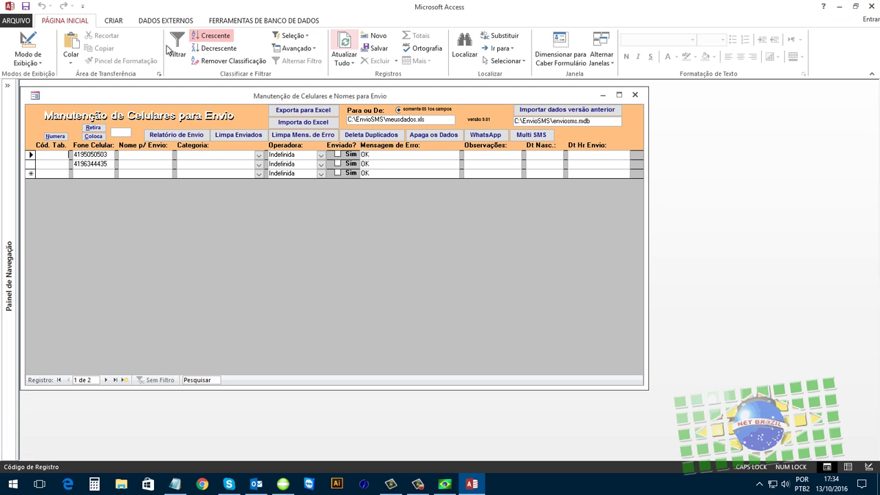
pyautogui.click(80, 156)
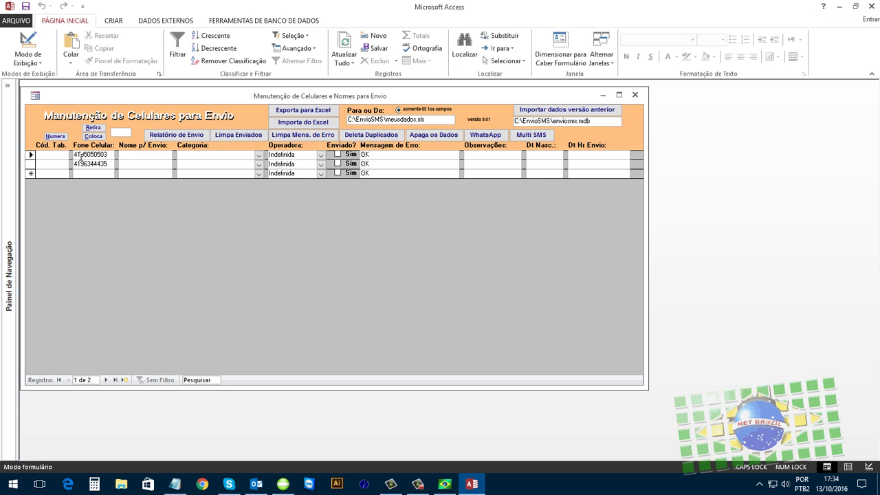
pyautogui.press('BackSpace')
pyautogui.press('BackSpace')
pyautogui.press('BackSpace')
pyautogui.press('BackSpace')
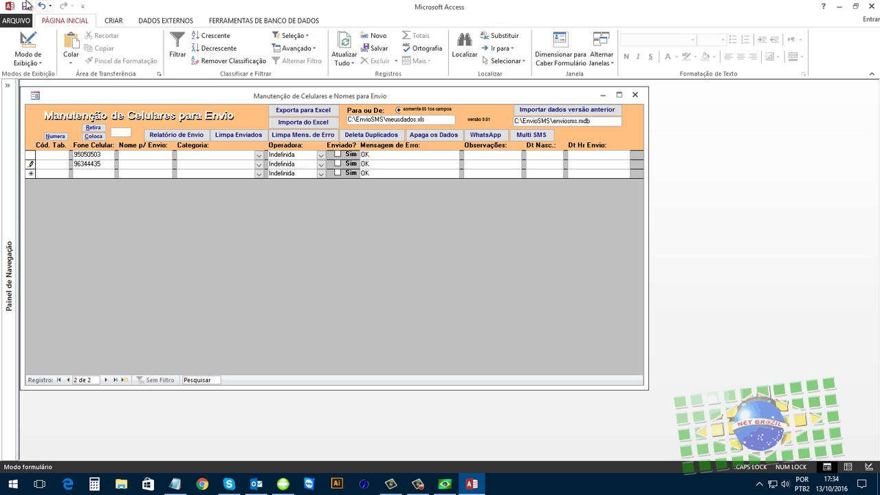
pyautogui.click(25, 7)
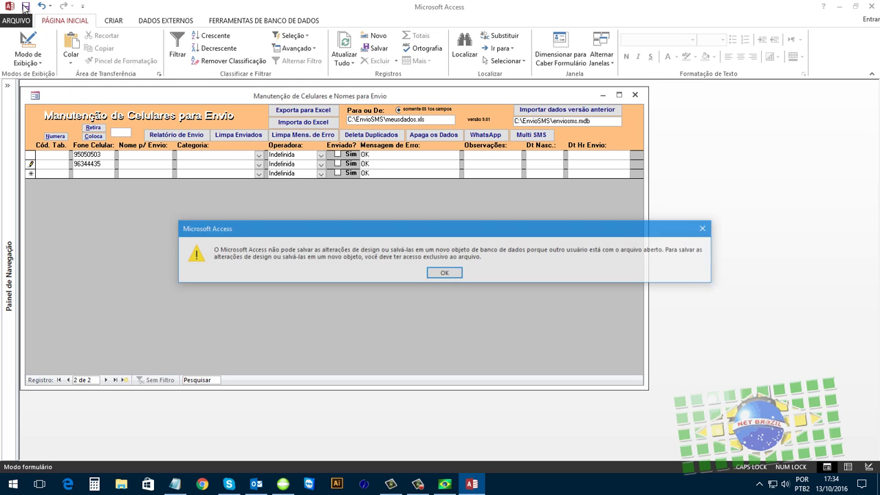
pyautogui.click(445, 273)
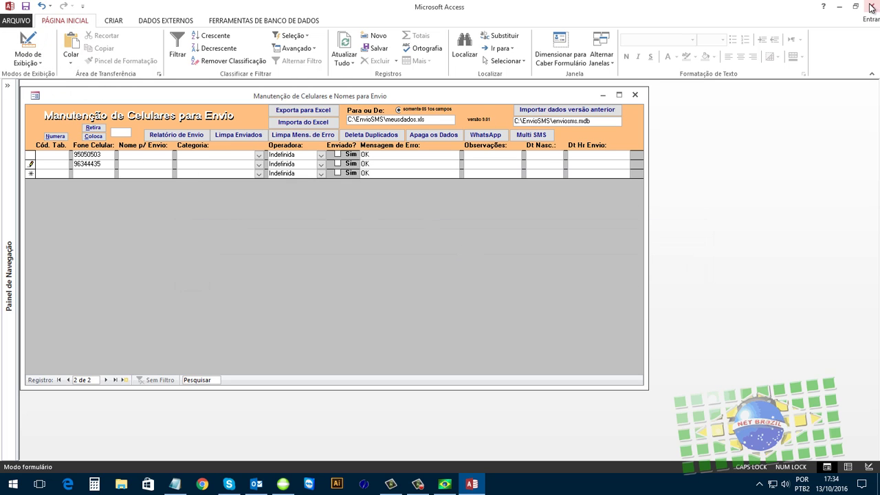
pyautogui.click(871, 7)
pyautogui.click(481, 261)
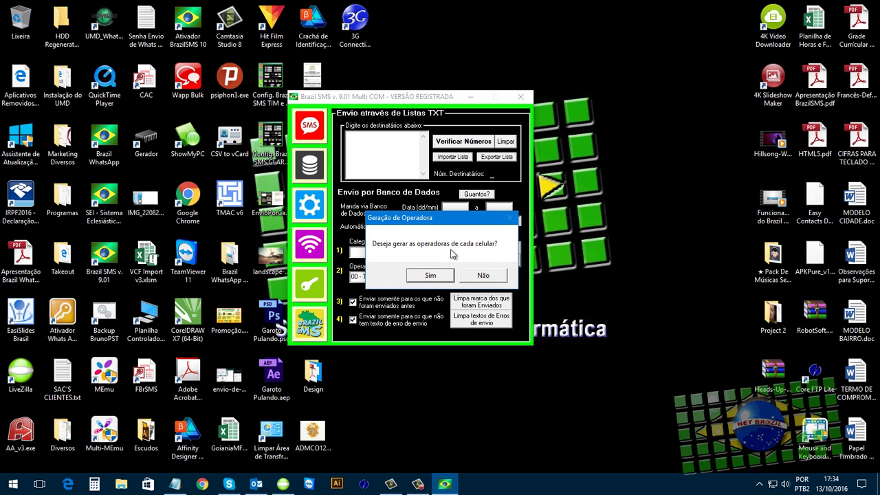
# - Generate operators for the 2 records, dismiss the summary, and reopen Altera BD in Access
pyautogui.click(432, 276)
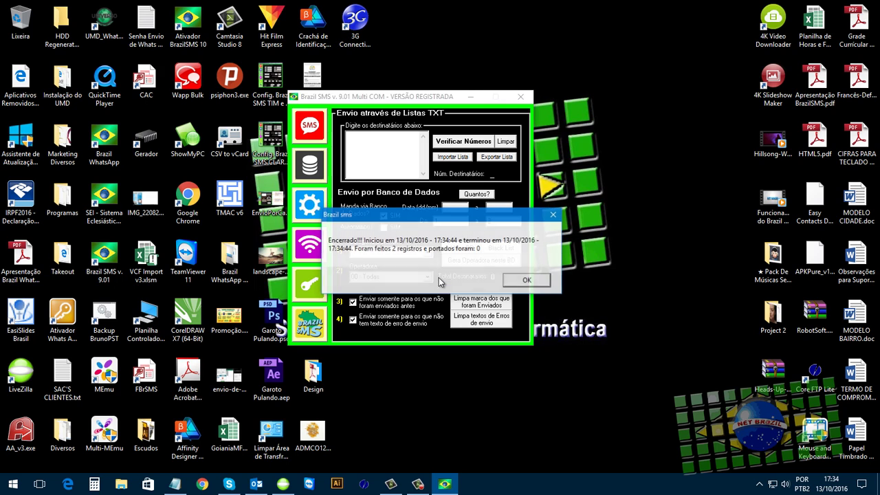
pyautogui.click(517, 280)
pyautogui.click(463, 250)
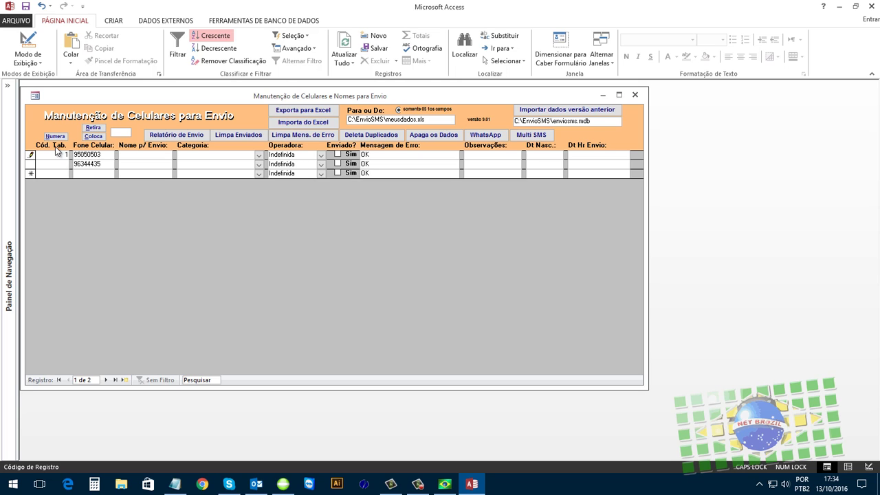
# - Number the two phone records 1 and 2 and try saving the form, dismissing the resulting warnings
pyautogui.click(55, 136)
pyautogui.click(474, 278)
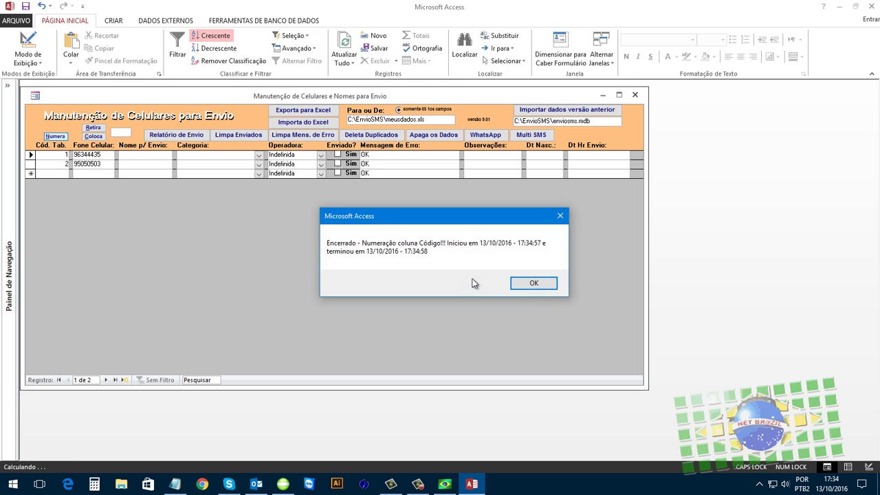
pyautogui.click(535, 284)
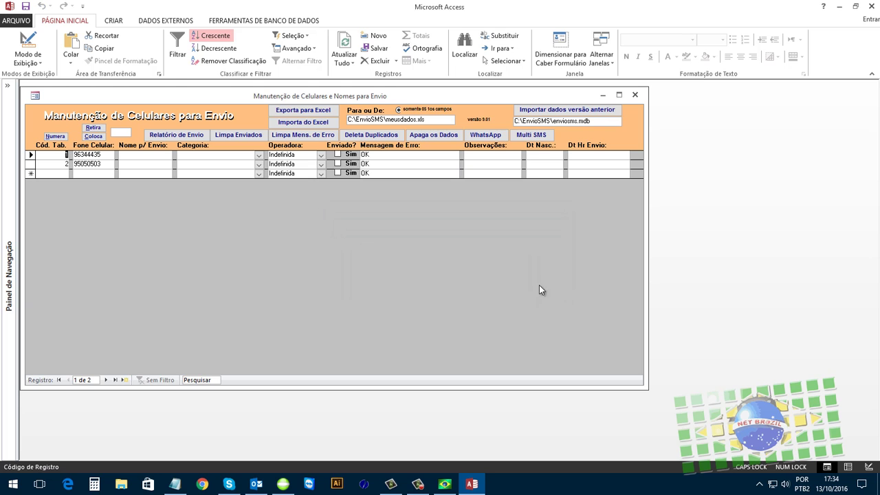
pyautogui.click(25, 7)
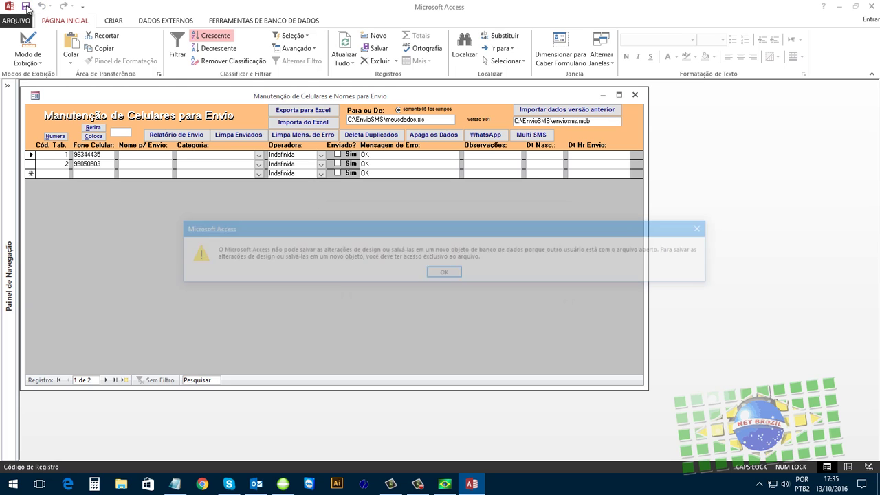
pyautogui.click(436, 271)
pyautogui.click(443, 485)
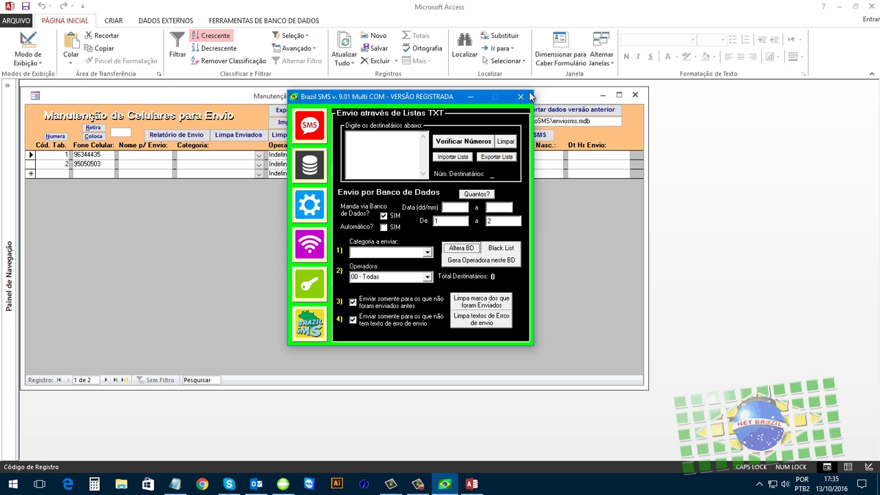
pyautogui.click(544, 282)
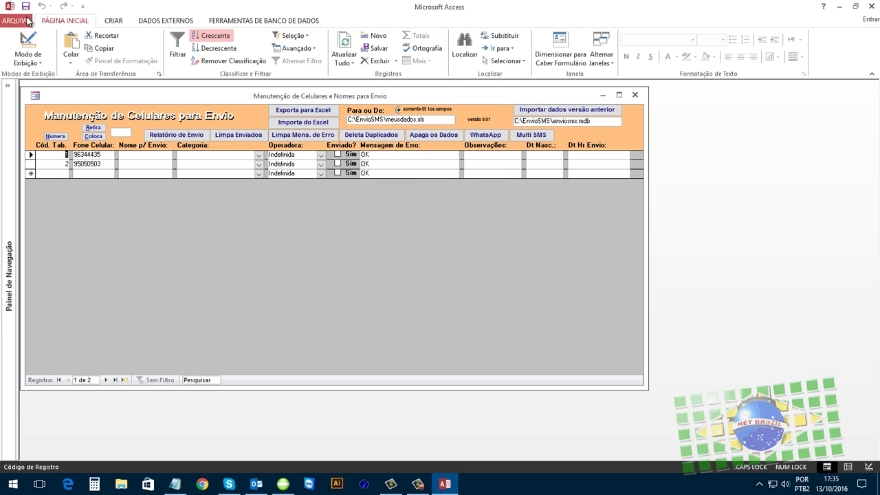
# - Put the 41 area code back in front of both phone numbers with Coloca, then close Access
pyautogui.click(121, 132)
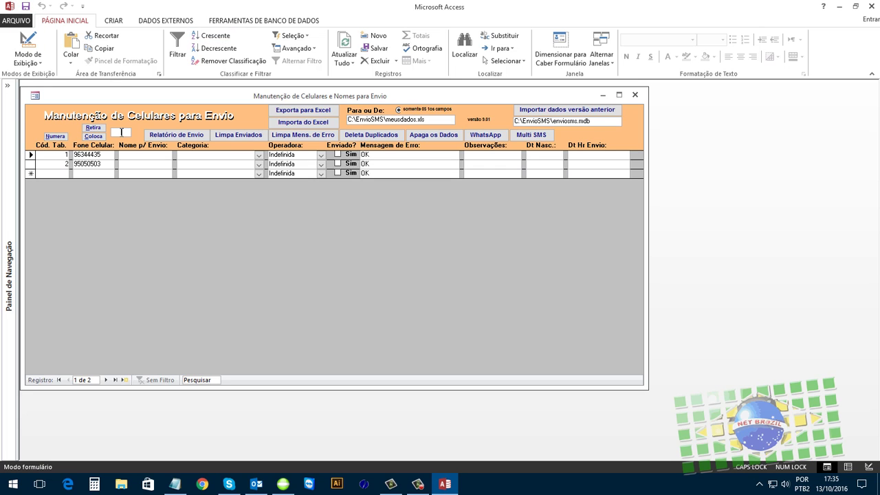
pyautogui.write('41')
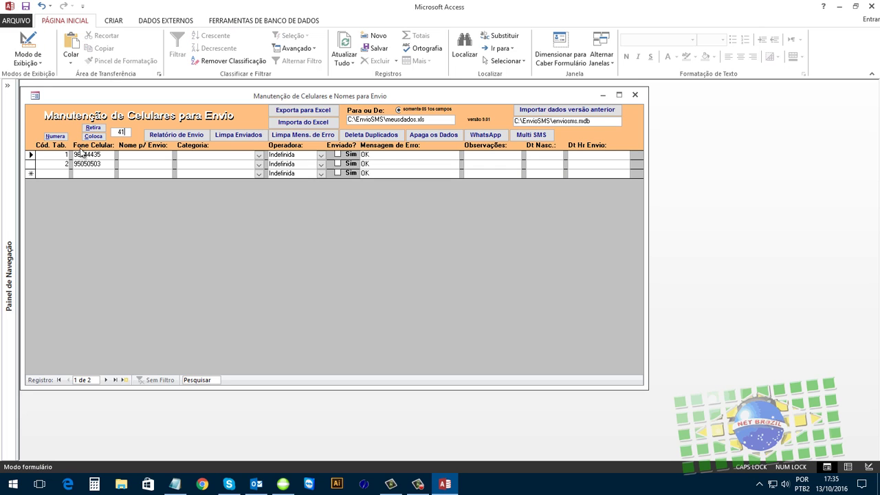
pyautogui.click(93, 136)
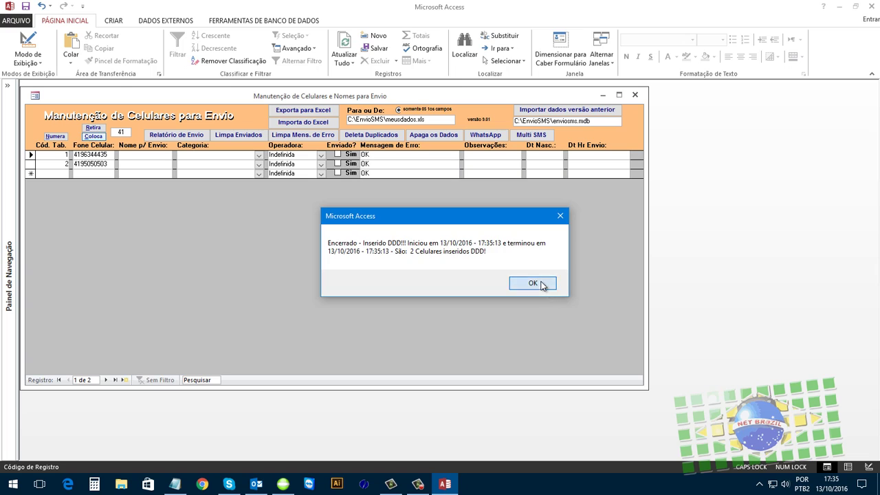
pyautogui.click(533, 283)
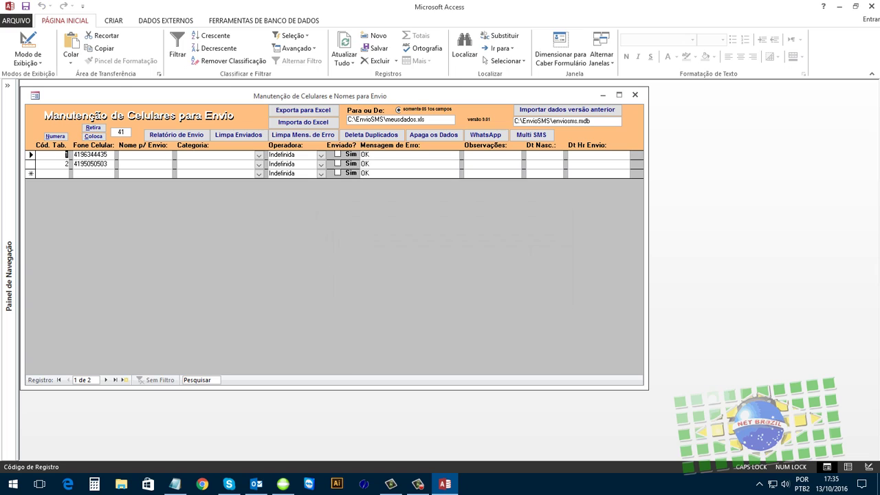
pyautogui.click(869, 6)
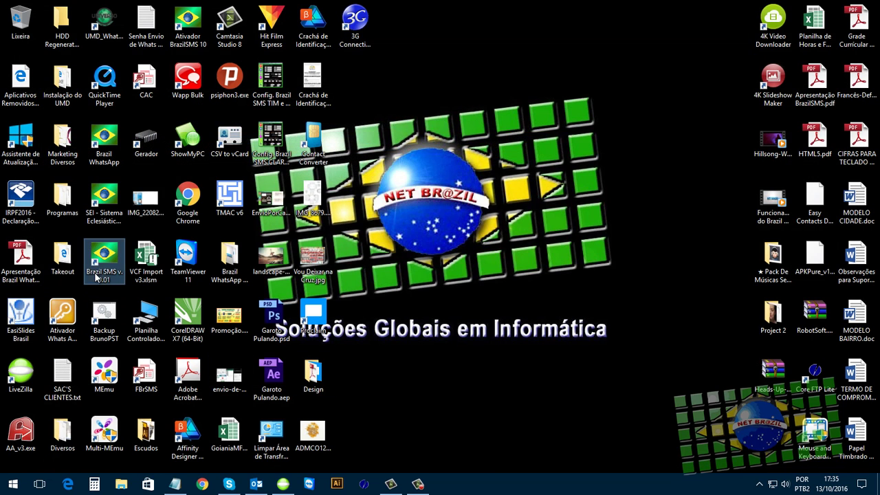
# - Relaunch Brazil SMS, generate carriers for both database phones (TIM), and reopen the phone list
pyautogui.doubleClick(104, 264)
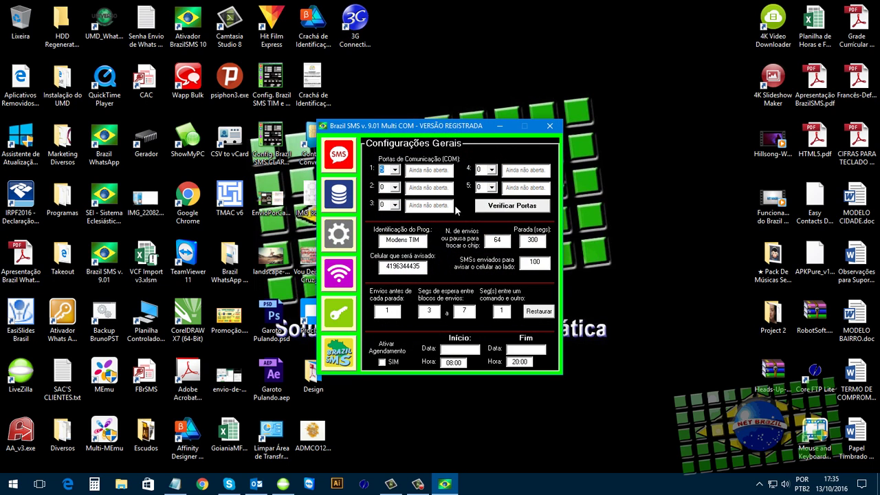
pyautogui.press('Tab')
pyautogui.click(339, 198)
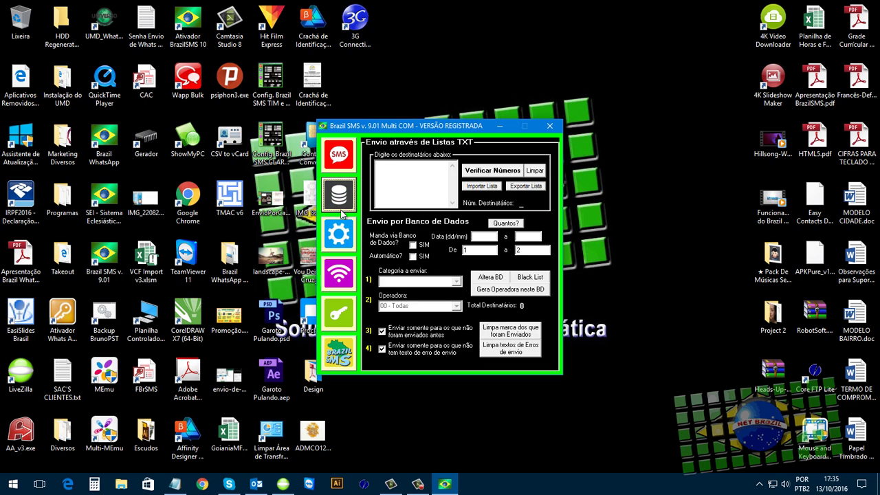
pyautogui.click(510, 293)
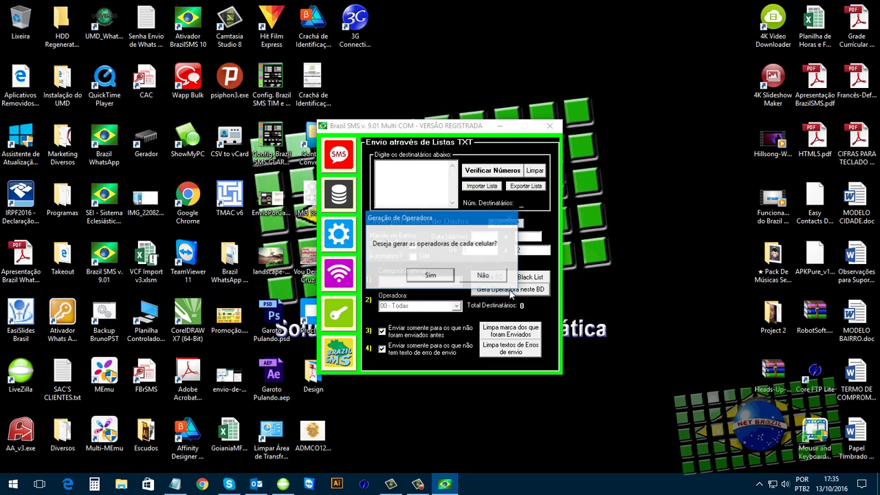
pyautogui.click(433, 276)
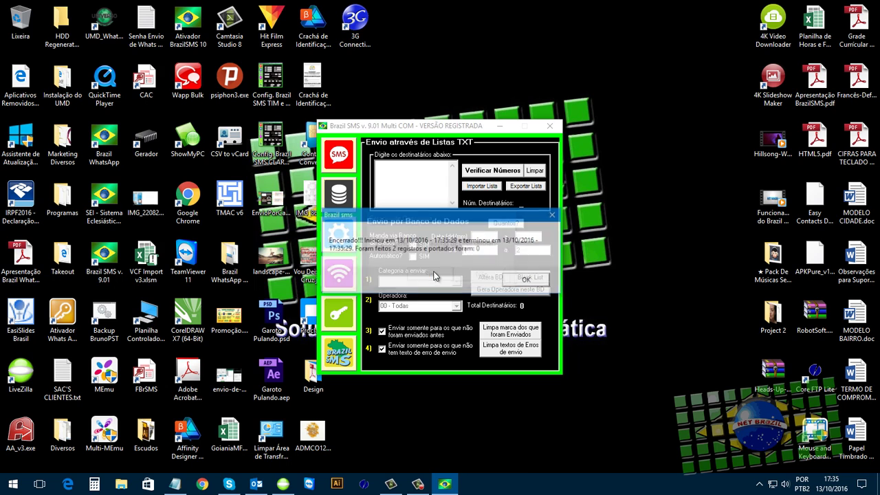
pyautogui.click(525, 279)
pyautogui.click(495, 277)
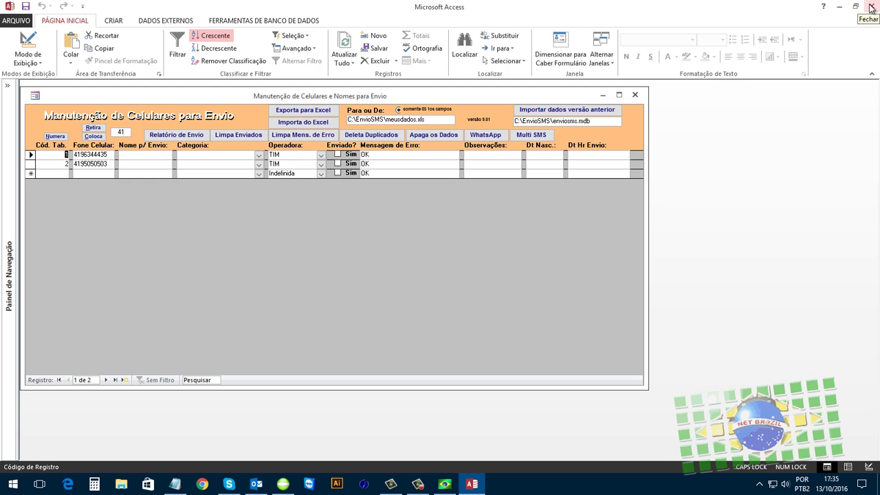
# - Close the Access phone list and bring Brazil SMS back to its Mensagem page
pyautogui.click(90, 155)
pyautogui.moveTo(90, 155); pyautogui.dragTo(83, 166)
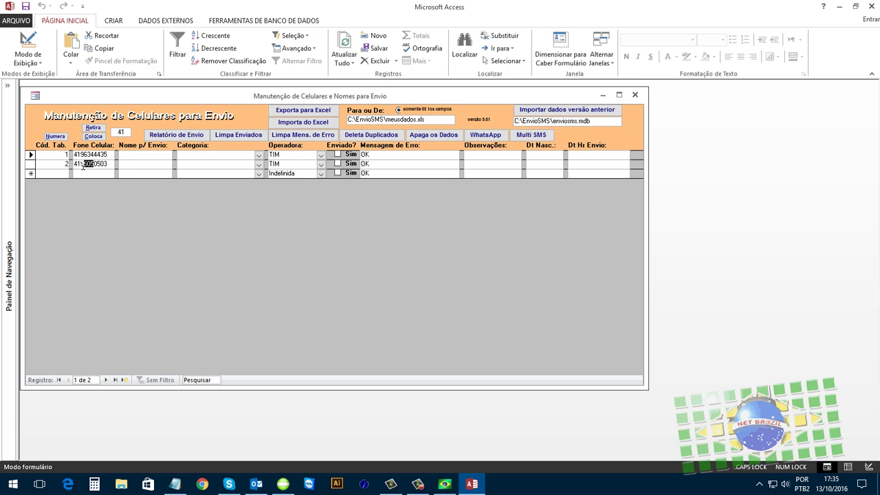
pyautogui.click(873, 6)
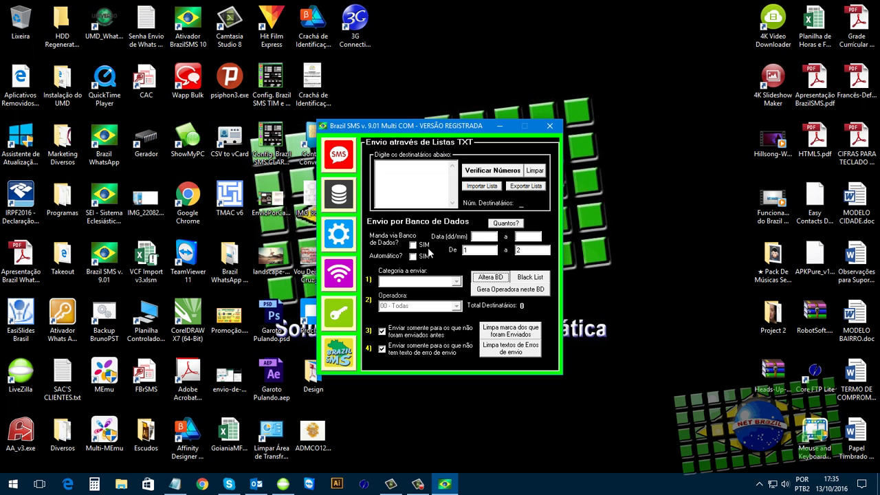
pyautogui.click(337, 157)
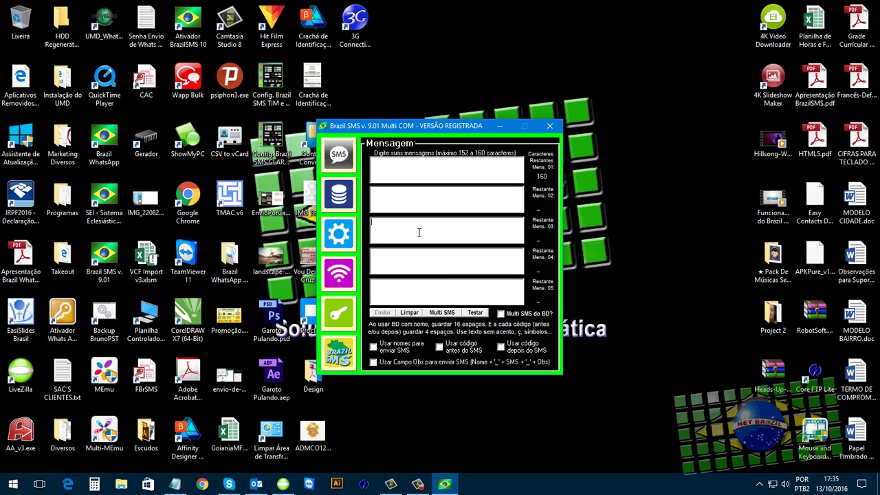
pyautogui.click(423, 170)
pyautogui.click(445, 288)
pyautogui.click(451, 201)
pyautogui.click(419, 260)
pyautogui.click(401, 225)
pyautogui.click(421, 294)
pyautogui.click(435, 204)
pyautogui.click(430, 171)
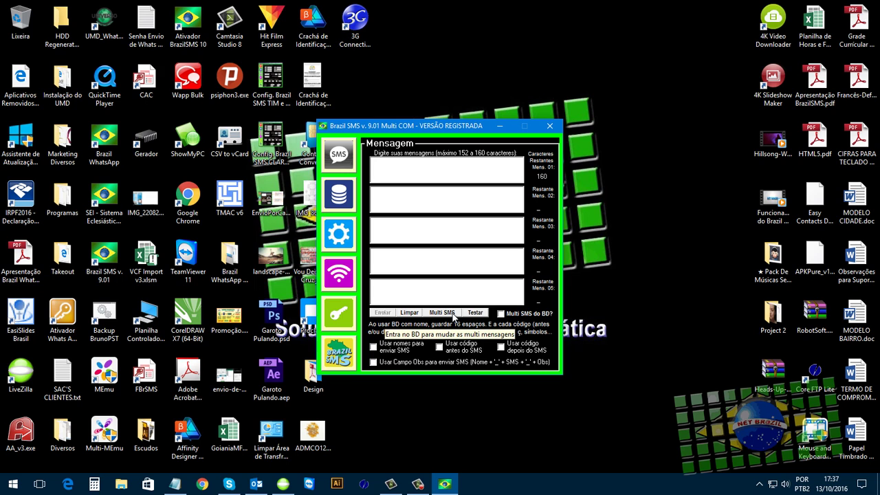
# - Open the Manutenção de Mensagens de SMS form from the maximized phone list
pyautogui.click(453, 315)
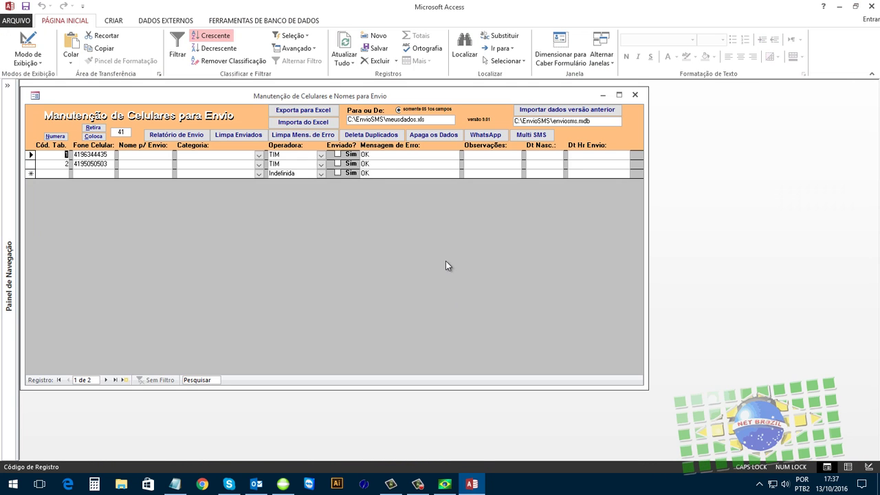
pyautogui.click(619, 94)
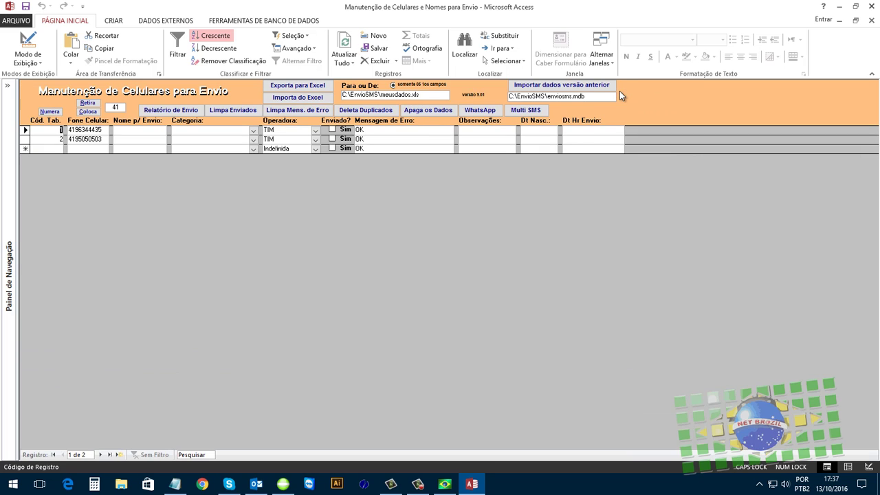
pyautogui.click(540, 112)
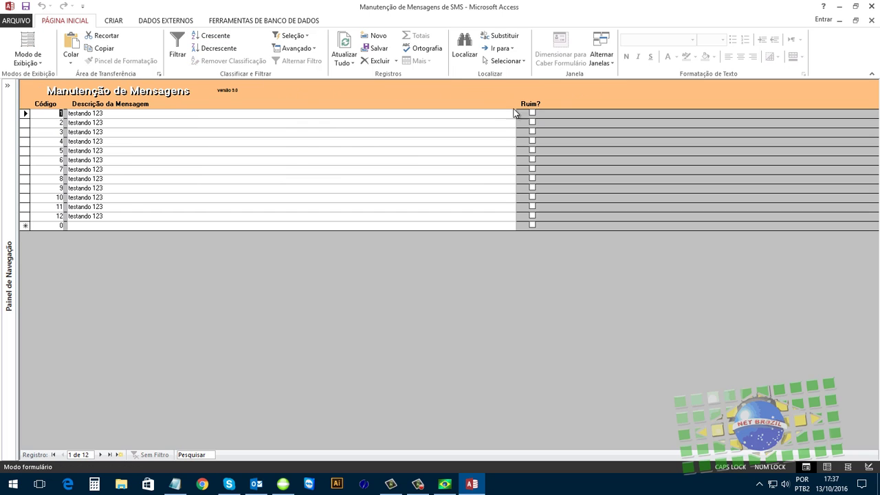
# - Look through the twelve 'testando 123' messages, selecting text in several of them
pyautogui.click(120, 115)
pyautogui.click(107, 122)
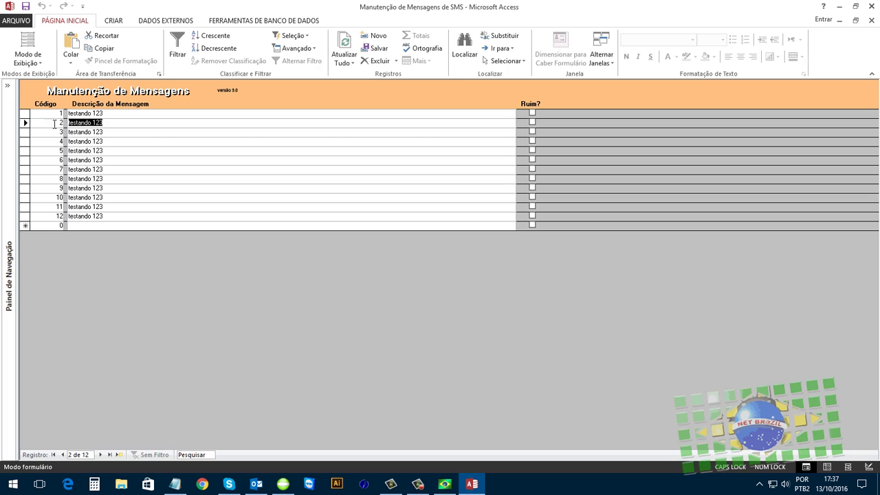
pyautogui.click(227, 115)
pyautogui.click(134, 122)
pyautogui.moveTo(112, 143); pyautogui.dragTo(17, 140)
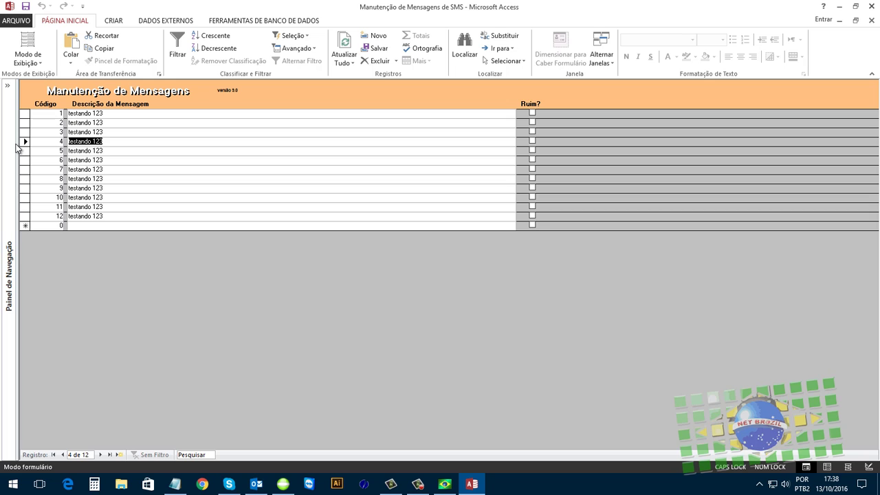
pyautogui.click(157, 217)
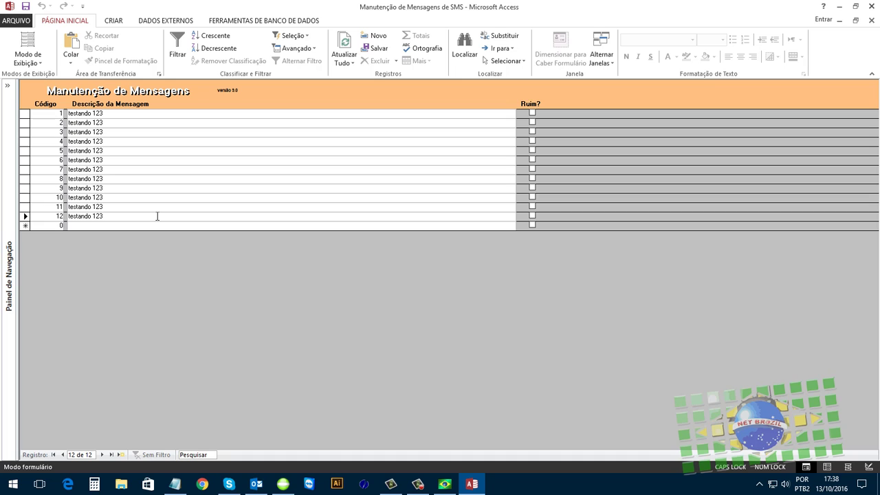
pyautogui.moveTo(107, 216); pyautogui.dragTo(74, 219)
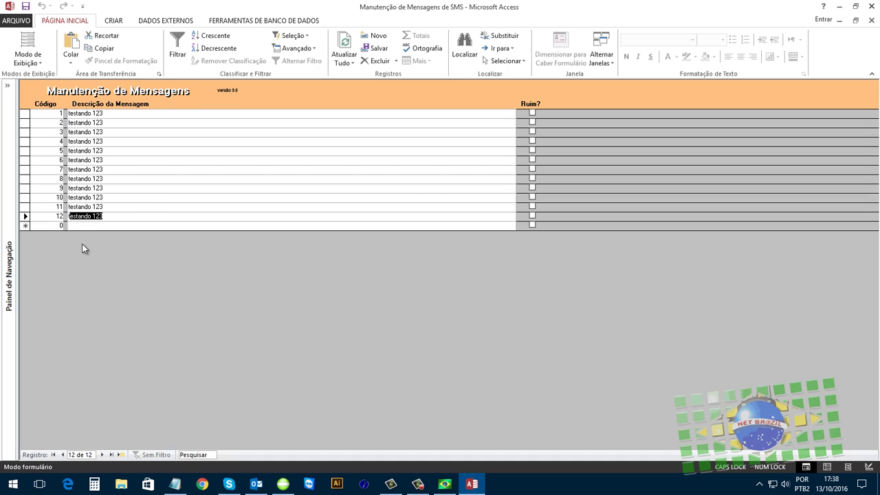
# - Add a 13th message 'TESTE' to the list and try saving the form
pyautogui.click(89, 224)
pyautogui.write('TESTE')
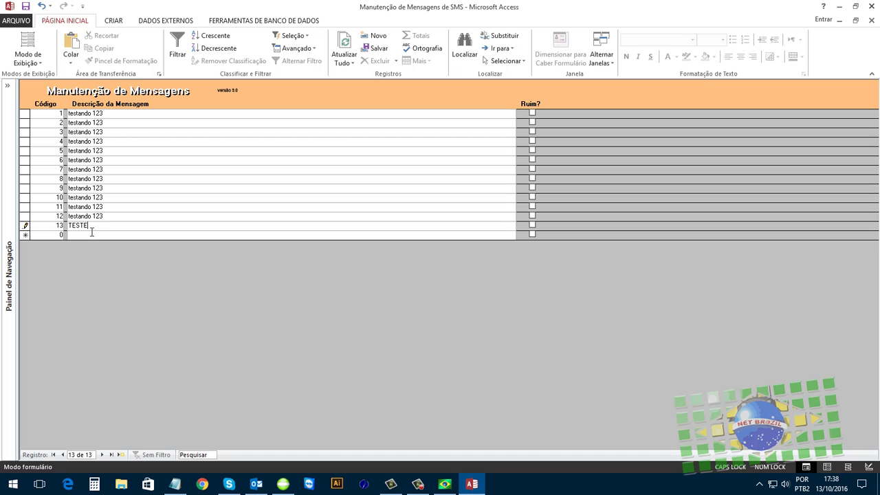
pyautogui.click(95, 236)
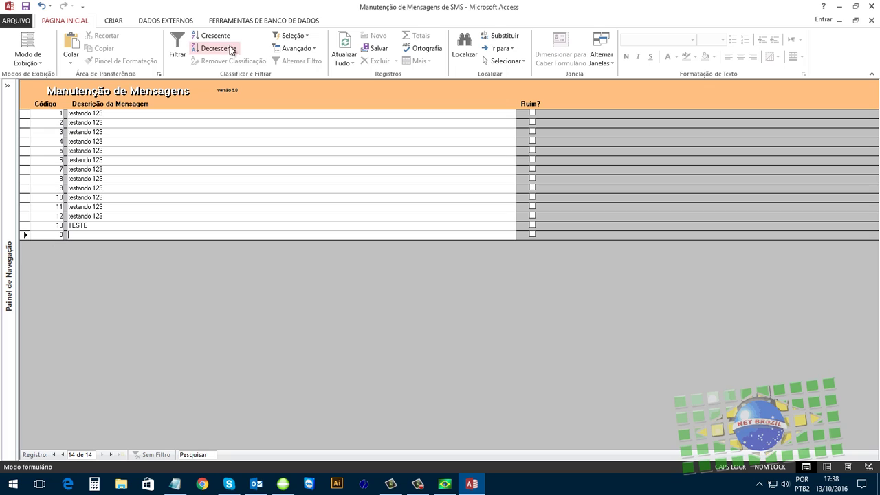
pyautogui.click(184, 112)
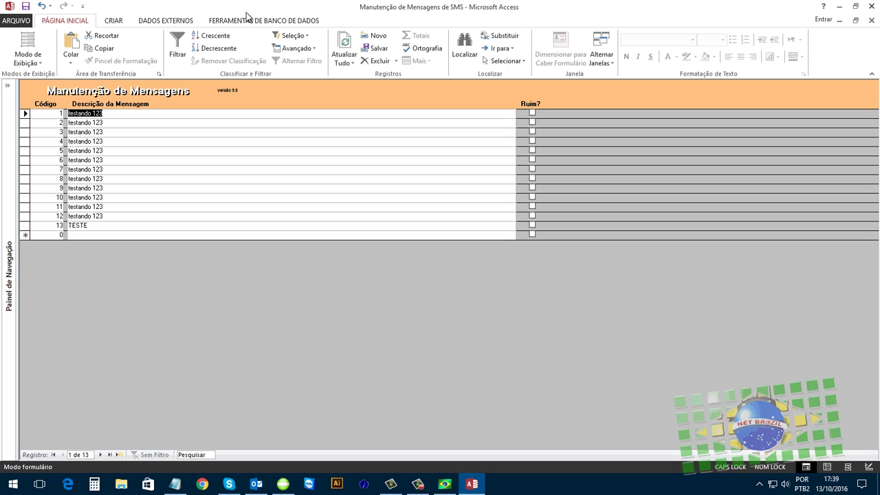
pyautogui.click(28, 7)
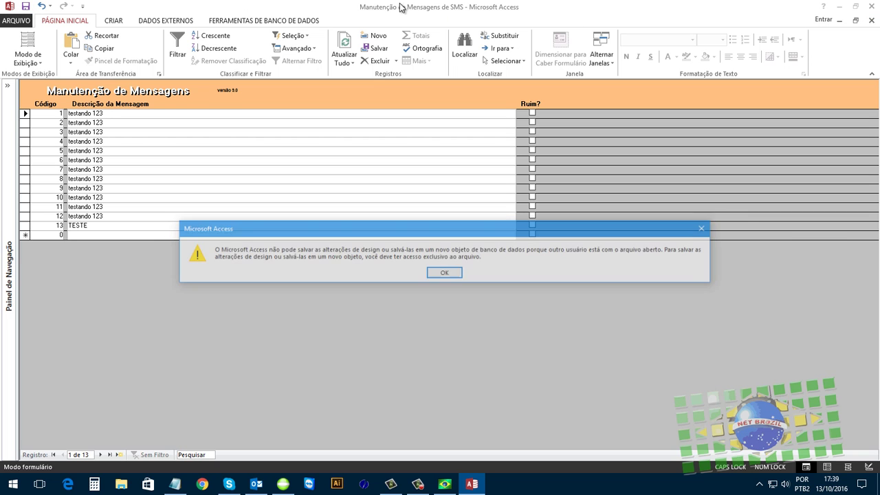
pyautogui.click(450, 273)
# - Close Access and enable Multi SMS do BD, confirming sending with the 13 database messages
pyautogui.click(872, 7)
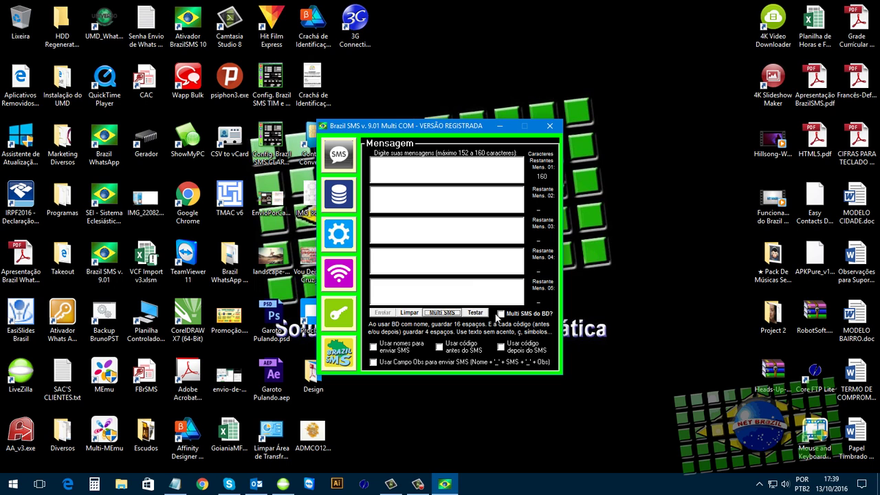
pyautogui.click(501, 313)
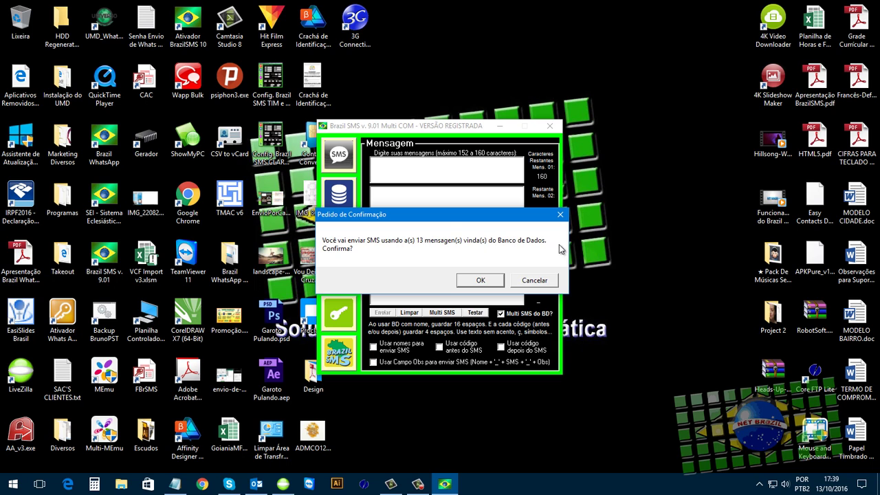
pyautogui.click(482, 280)
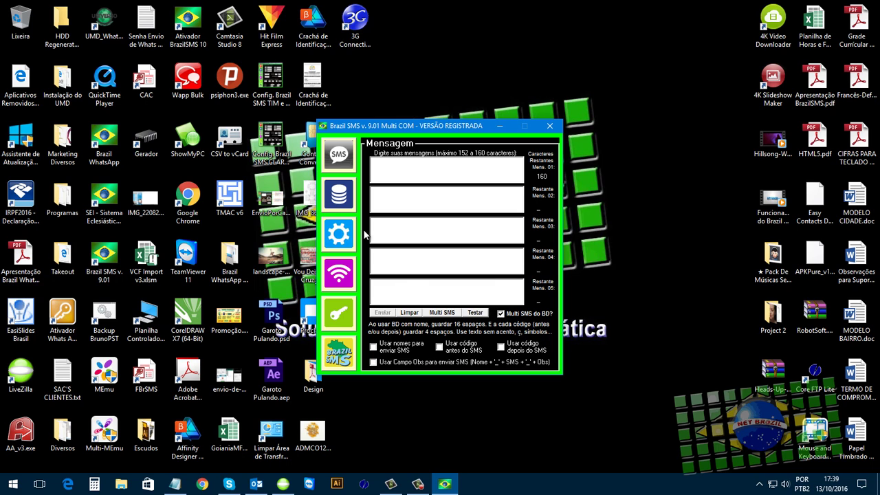
# - Try enabling database sending, dismiss the errors that close Brazil SMS, and relaunch it
pyautogui.click(341, 191)
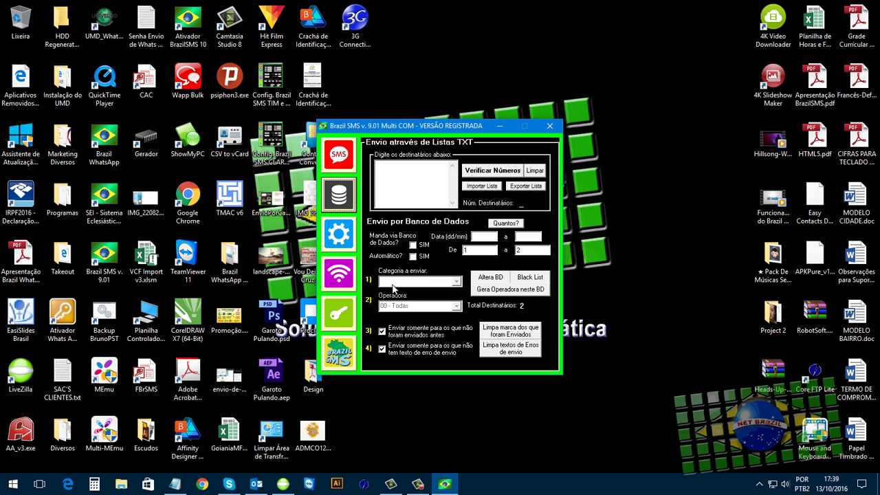
pyautogui.click(413, 245)
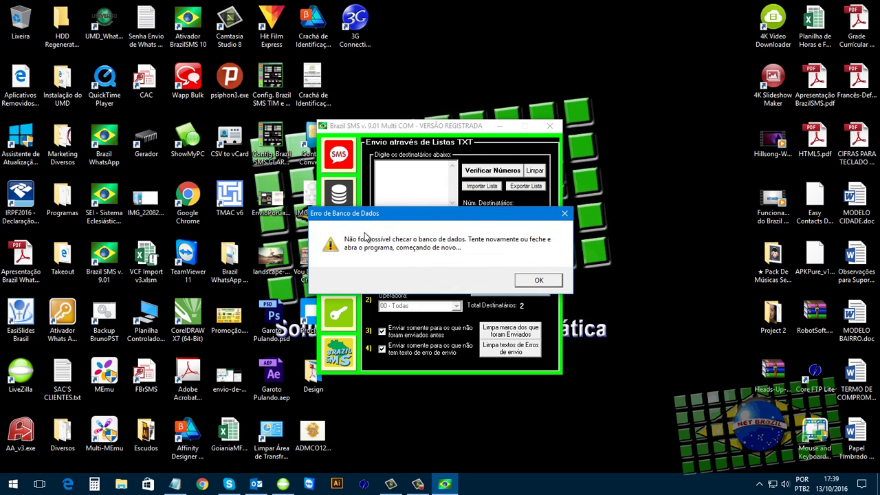
pyautogui.click(538, 280)
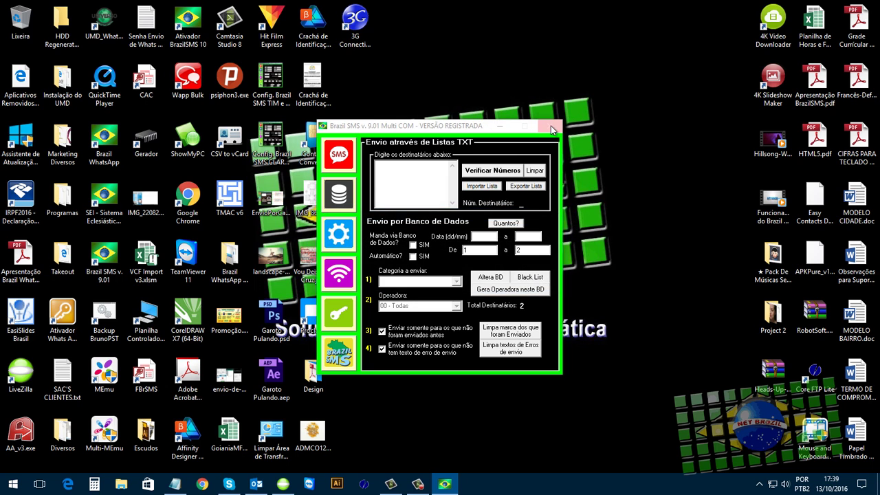
pyautogui.click(554, 283)
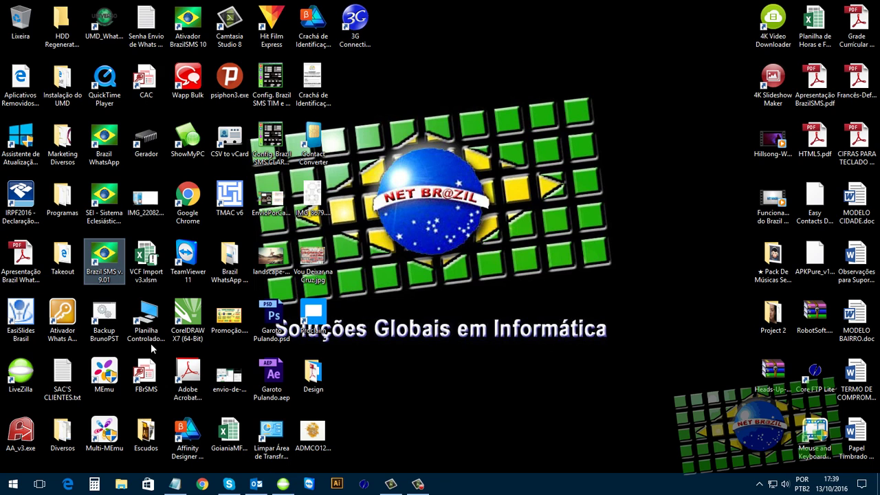
pyautogui.doubleClick(110, 268)
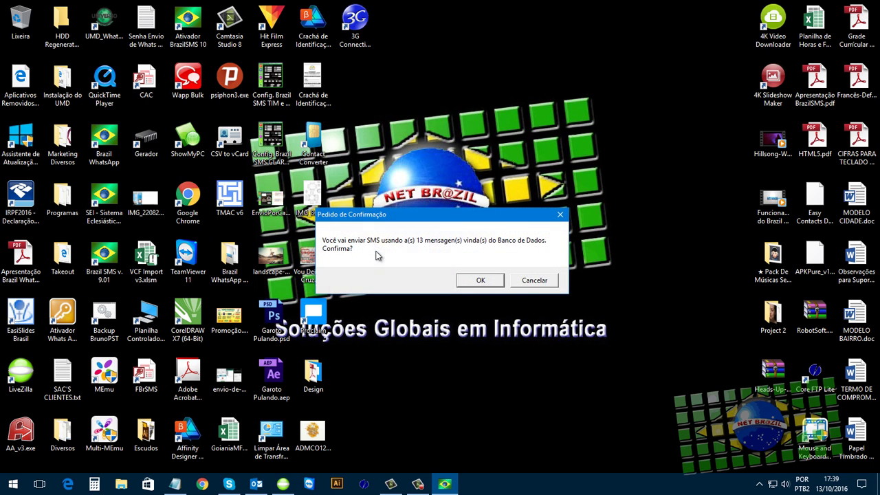
# - Confirm the 13-message prompt, launch 3G Connect, and begin closing the ZTE connection manager
pyautogui.click(473, 279)
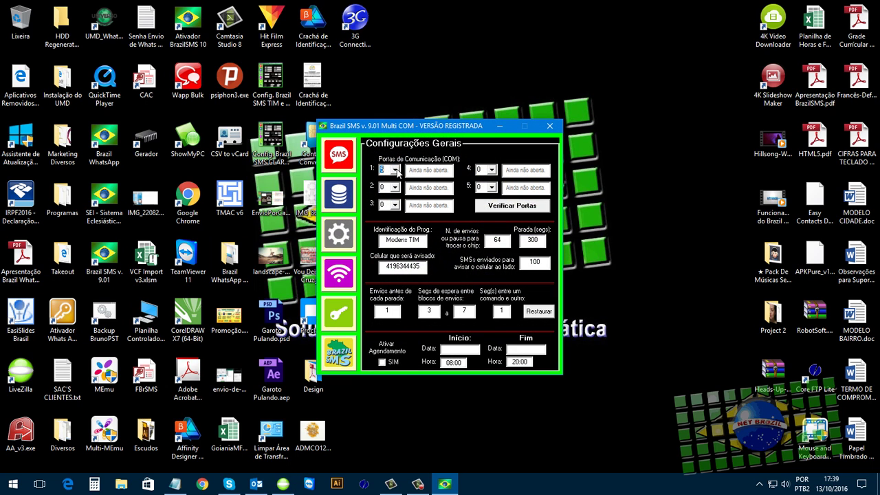
pyautogui.doubleClick(353, 20)
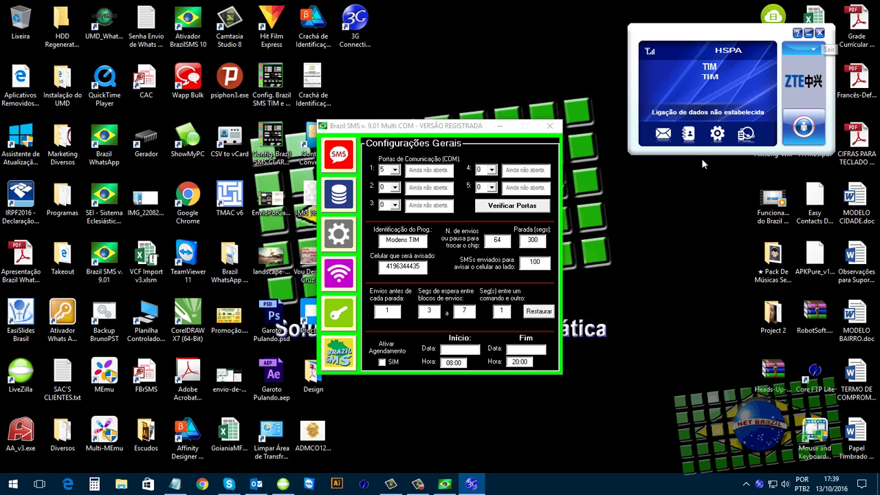
pyautogui.click(820, 34)
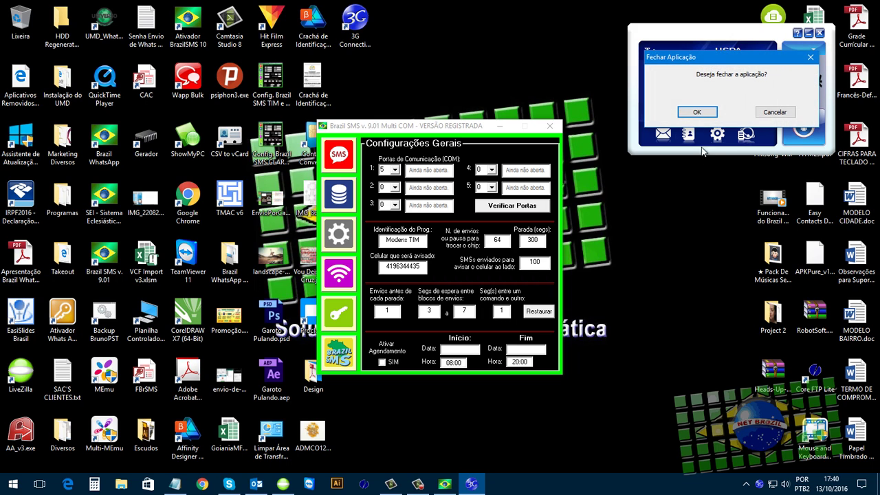
pyautogui.moveTo(712, 62); pyautogui.dragTo(711, 170)
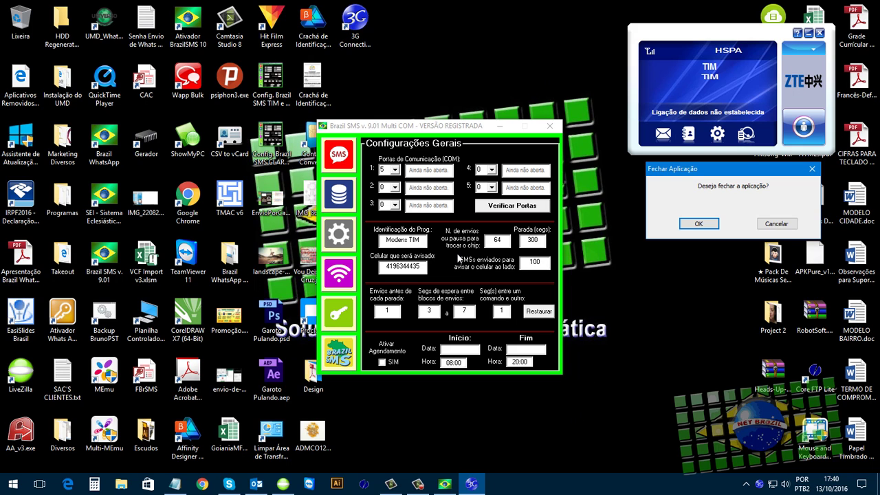
# - Close 3G Connect, open port 5, and enable database sending for the 2 recipients
pyautogui.click(697, 225)
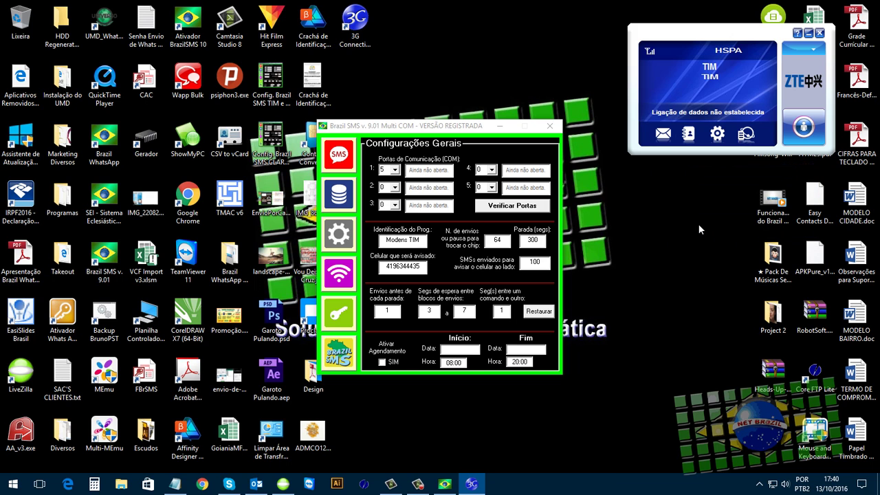
pyautogui.click(520, 207)
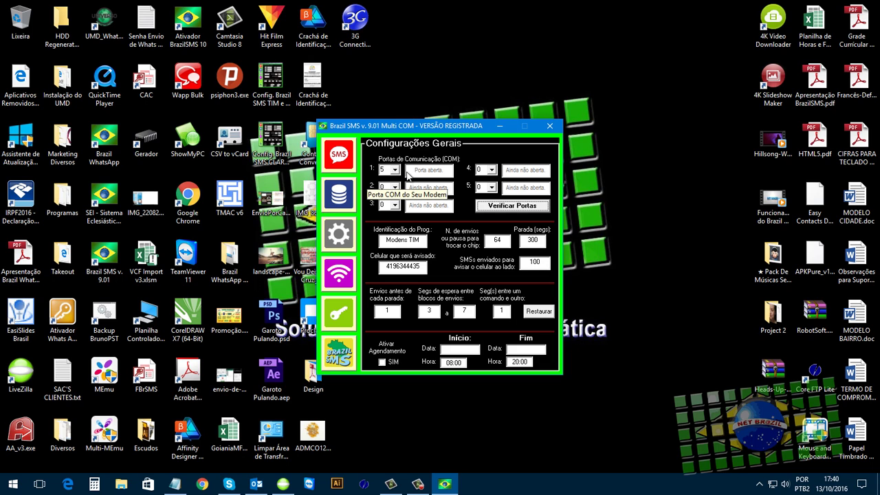
pyautogui.click(349, 195)
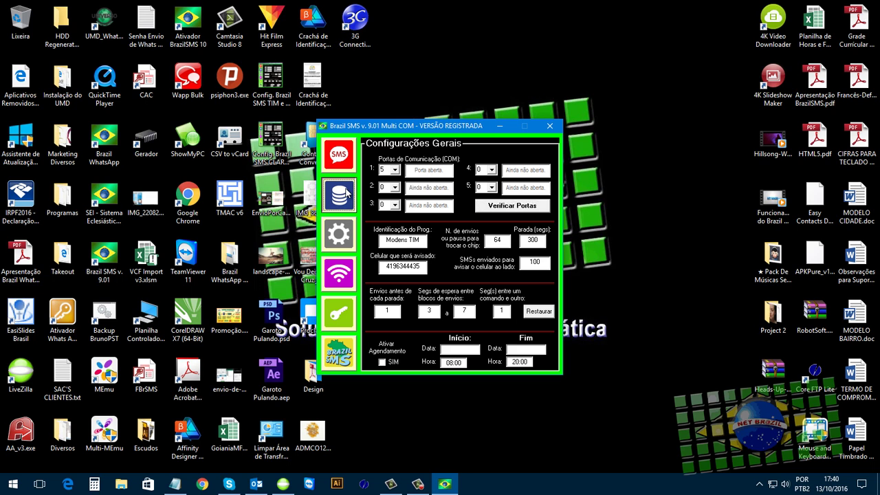
pyautogui.click(413, 246)
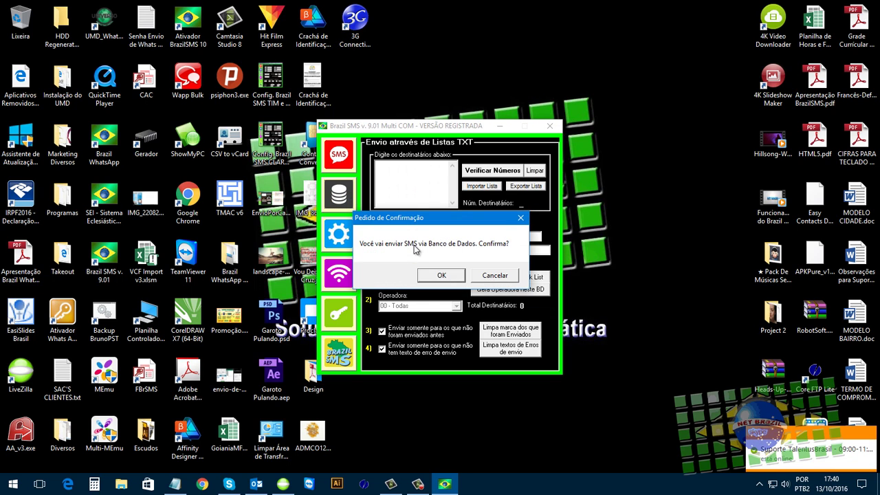
pyautogui.click(437, 275)
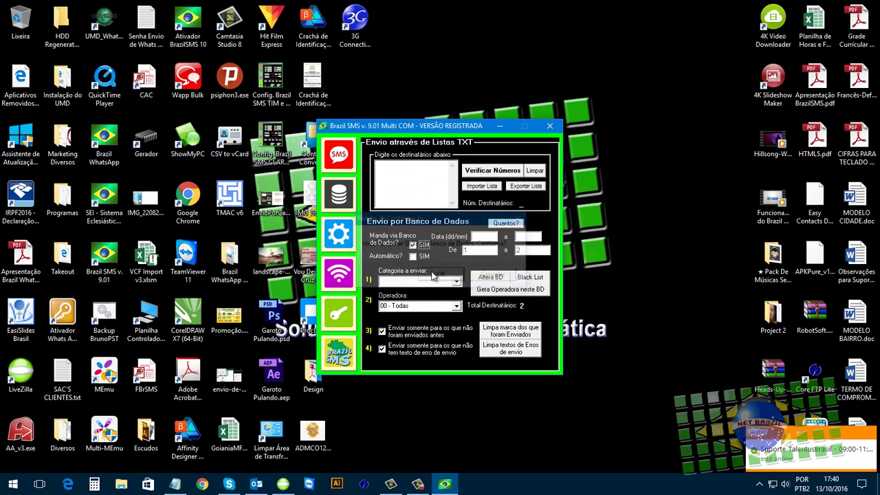
pyautogui.click(514, 224)
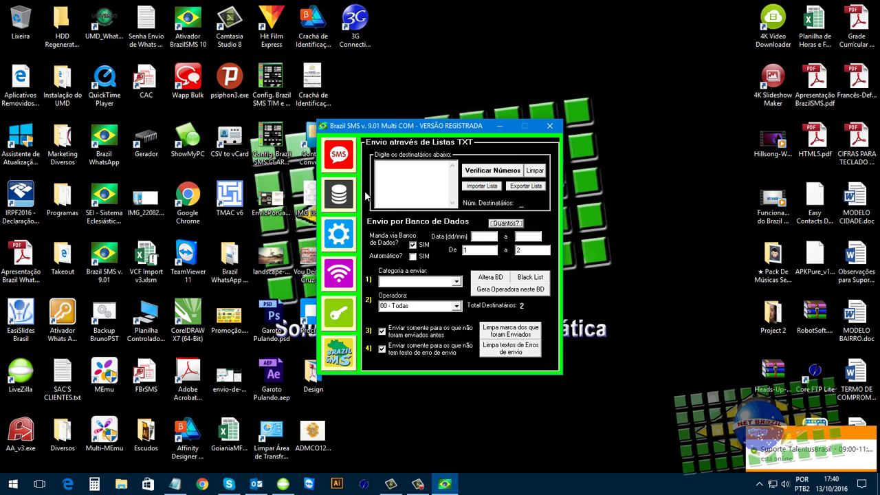
pyautogui.click(336, 165)
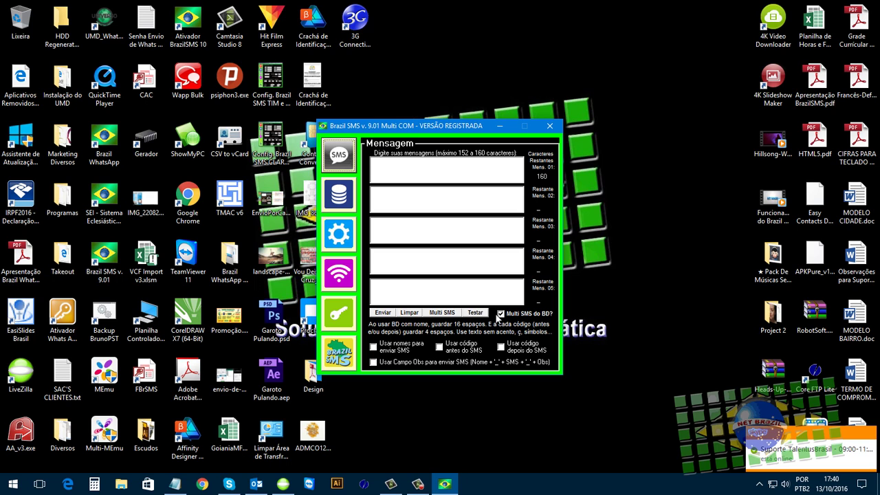
# - Send the database messages to both numbers, acknowledge Concluído, and return to the Mensagem page
pyautogui.click(383, 313)
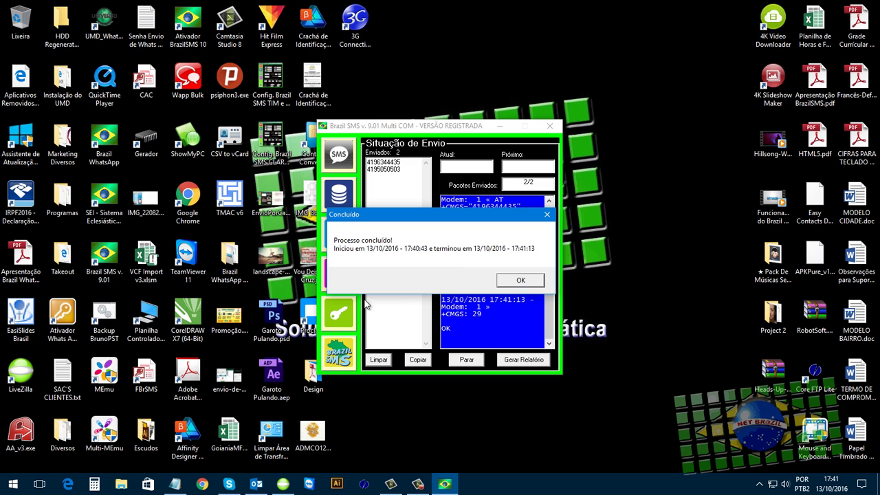
pyautogui.click(529, 281)
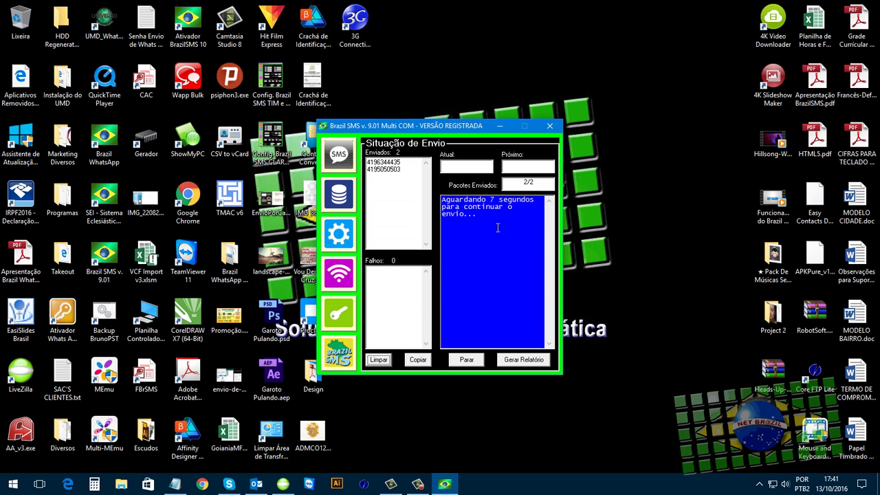
pyautogui.click(343, 193)
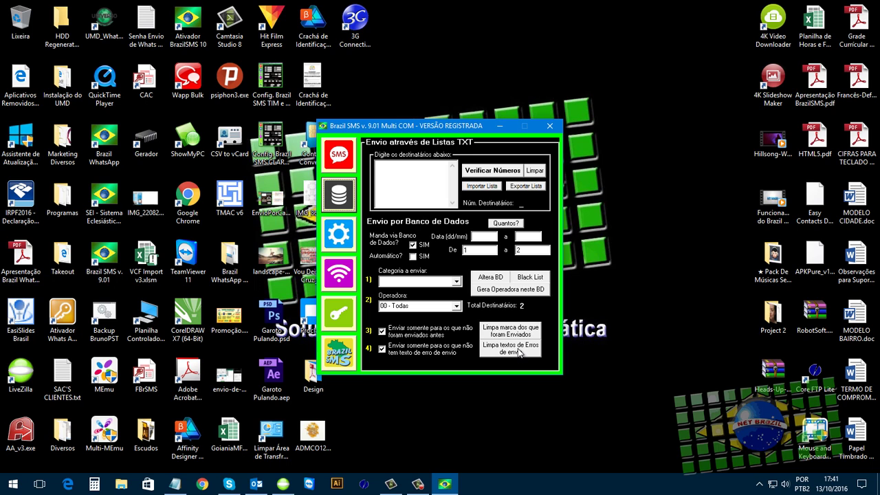
pyautogui.click(339, 158)
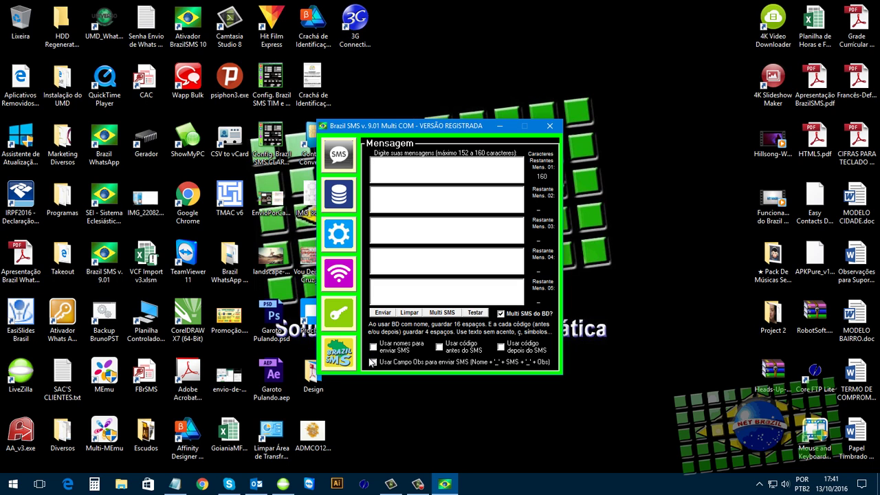
# - Open the Access phone list, confirm both TIM numbers show sent with OK, and close it
pyautogui.click(442, 313)
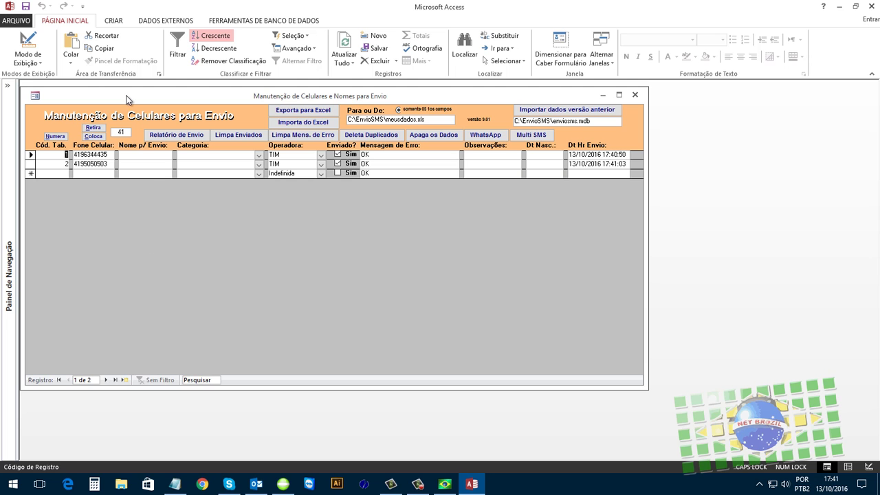
pyautogui.click(134, 155)
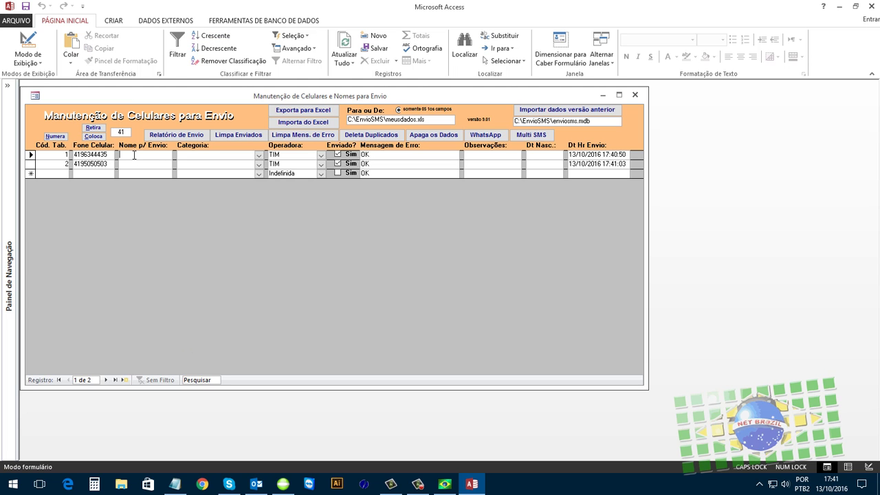
pyautogui.click(871, 6)
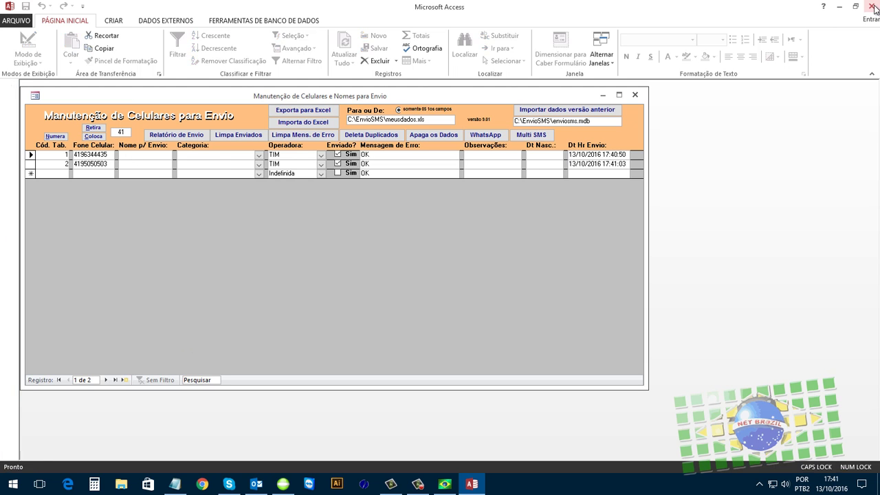
# - Adjust the Usar message options in Brazil SMS so only the Obs-field option stays ticked
pyautogui.click(383, 348)
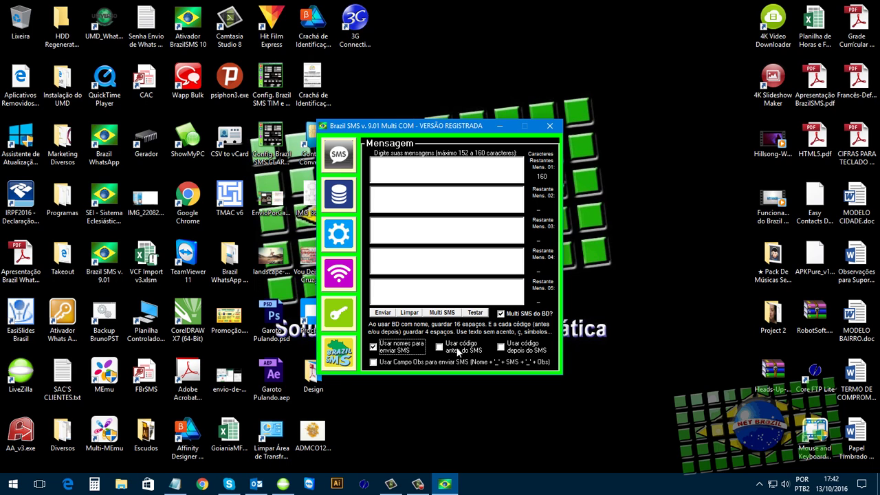
pyautogui.click(522, 349)
pyautogui.click(385, 365)
pyautogui.click(383, 345)
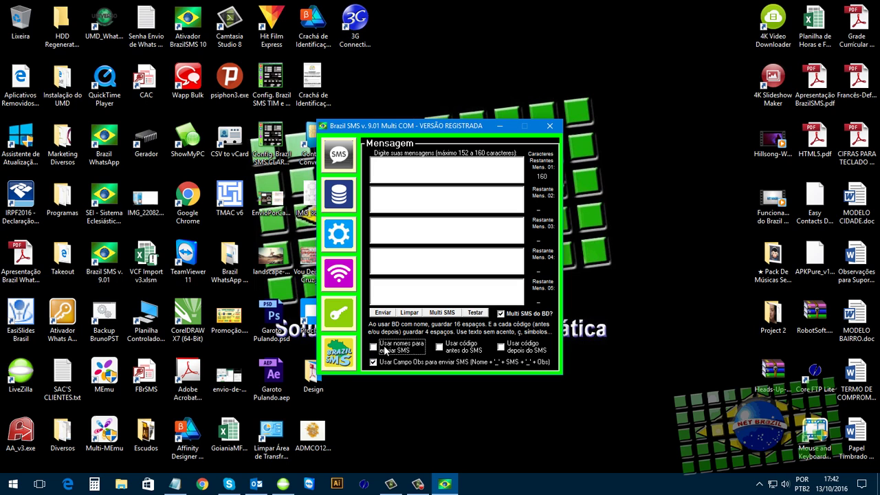
# - Reopen the Access phone list, check the first record's Observações field, then close Access
pyautogui.click(447, 313)
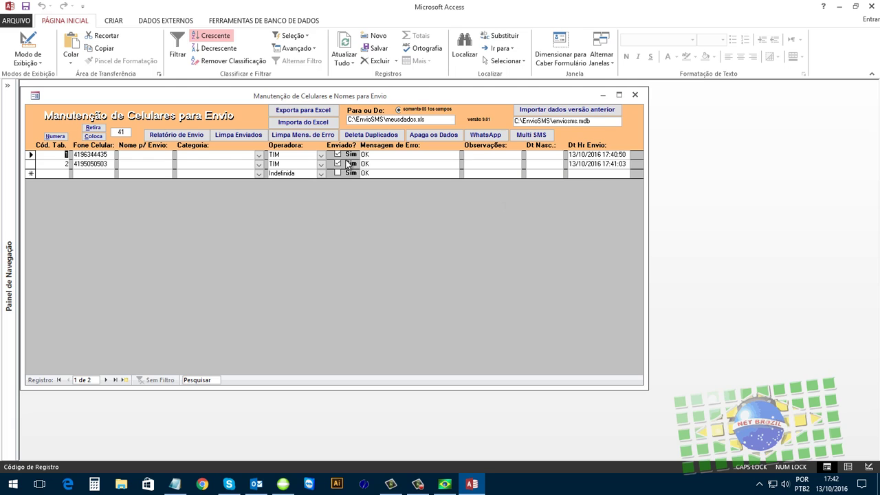
pyautogui.click(513, 155)
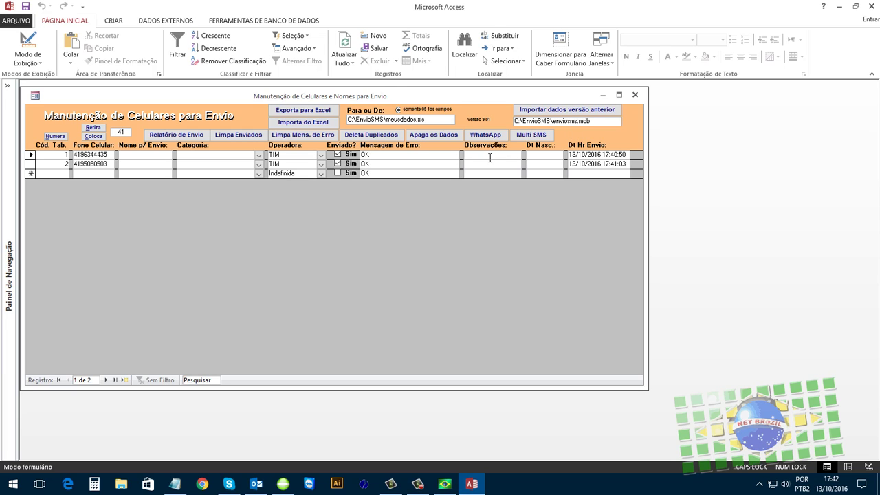
pyautogui.click(869, 7)
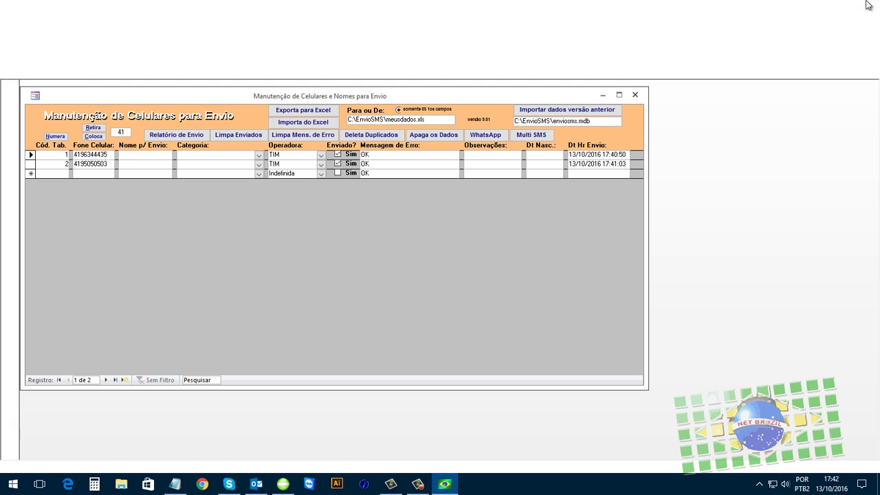
pyautogui.click(471, 171)
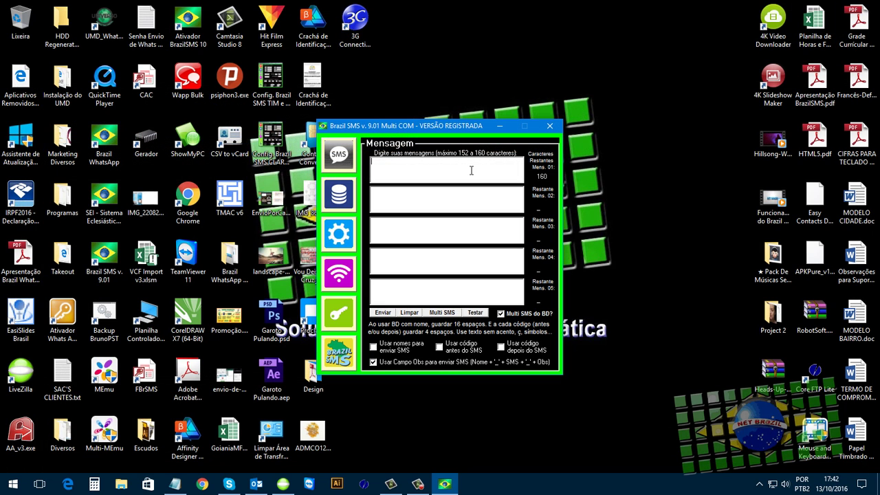
pyautogui.click(423, 253)
pyautogui.click(393, 166)
pyautogui.click(345, 196)
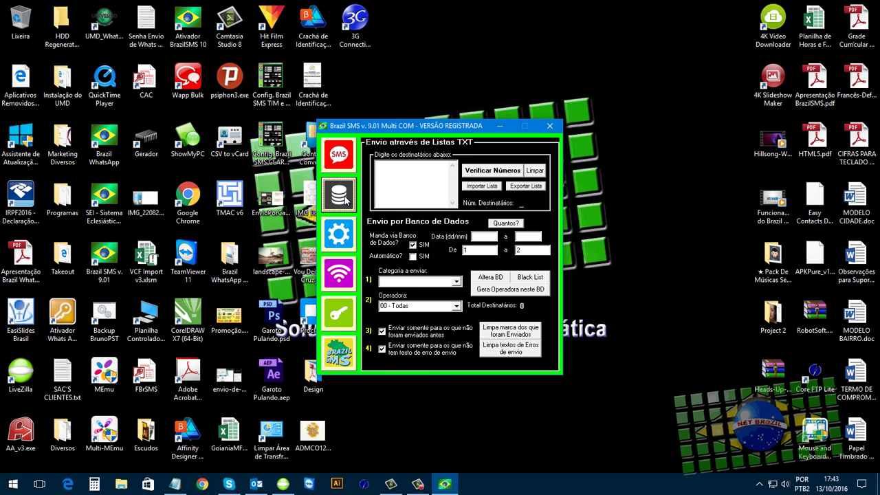
pyautogui.click(341, 235)
pyautogui.click(339, 268)
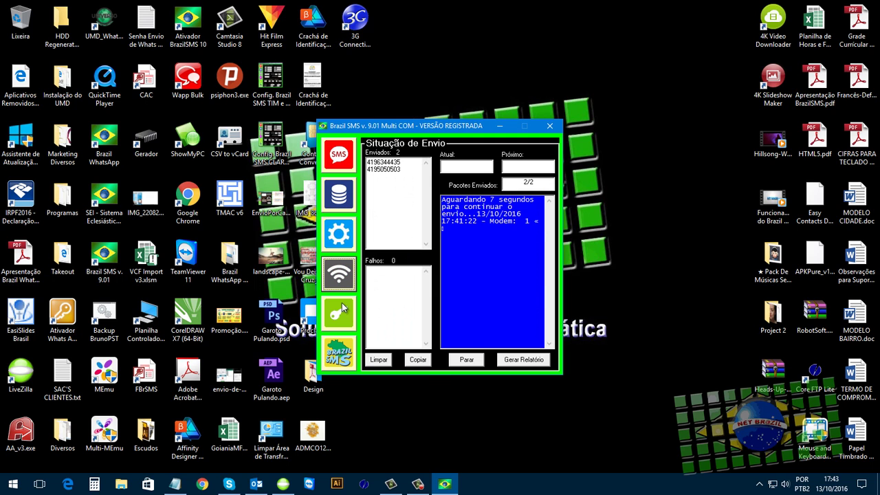
pyautogui.click(341, 311)
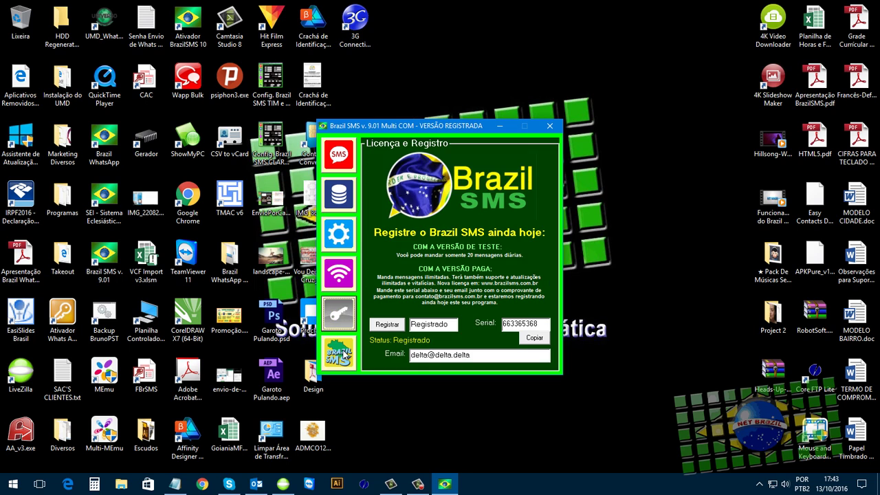
pyautogui.click(337, 158)
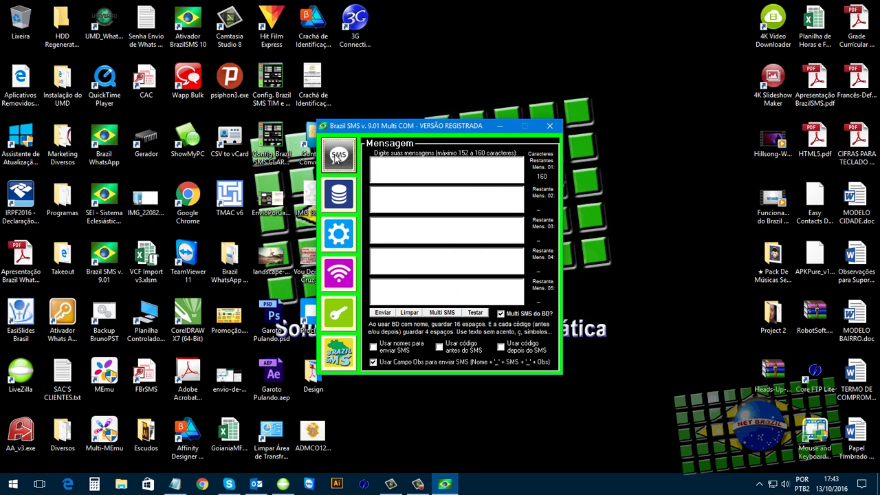